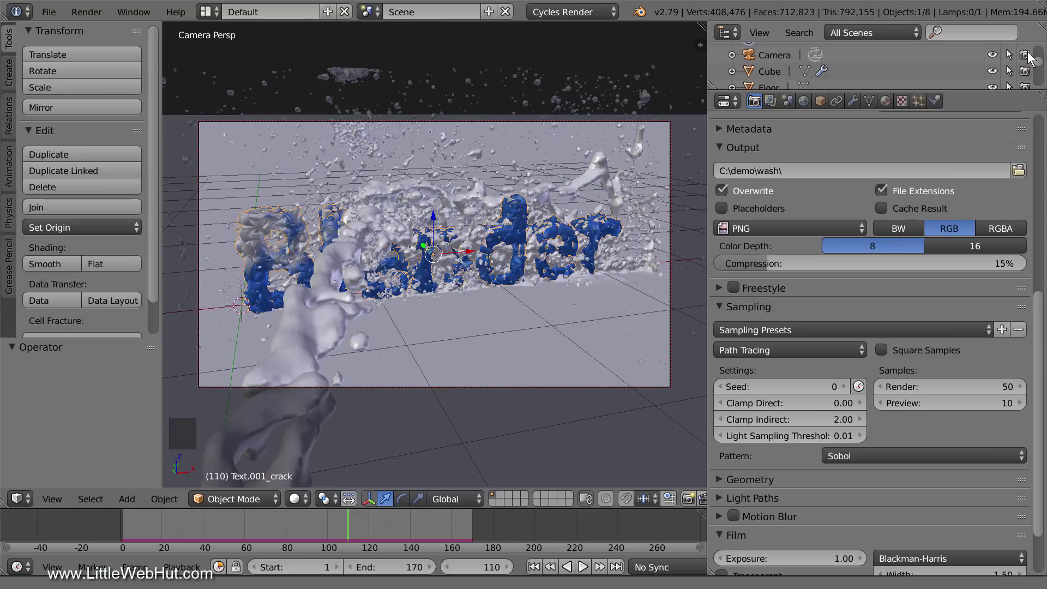
Step: Switch the render output File Format to FFmpeg video
left_click(845, 234)
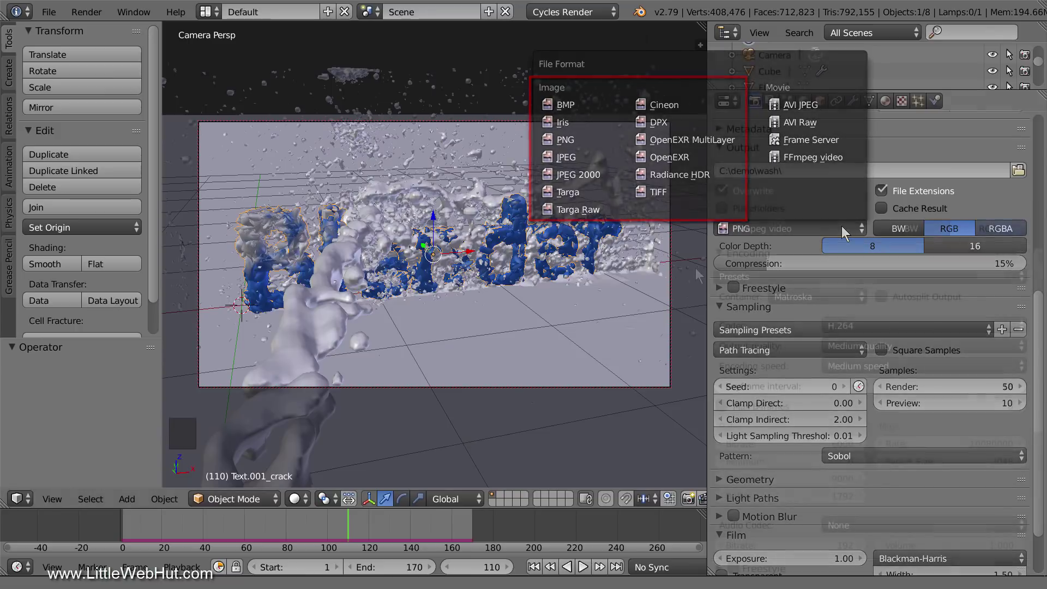
left_click(813, 157)
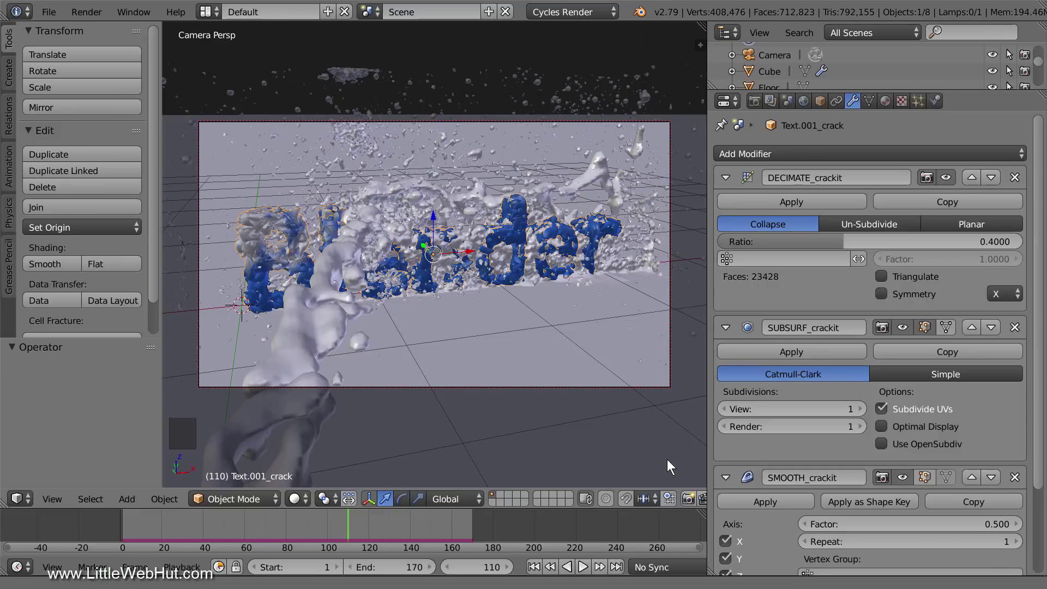
Step: Show the Render properties and scroll down to the Output panel with PNG output to C:\demo\
left_click(757, 100)
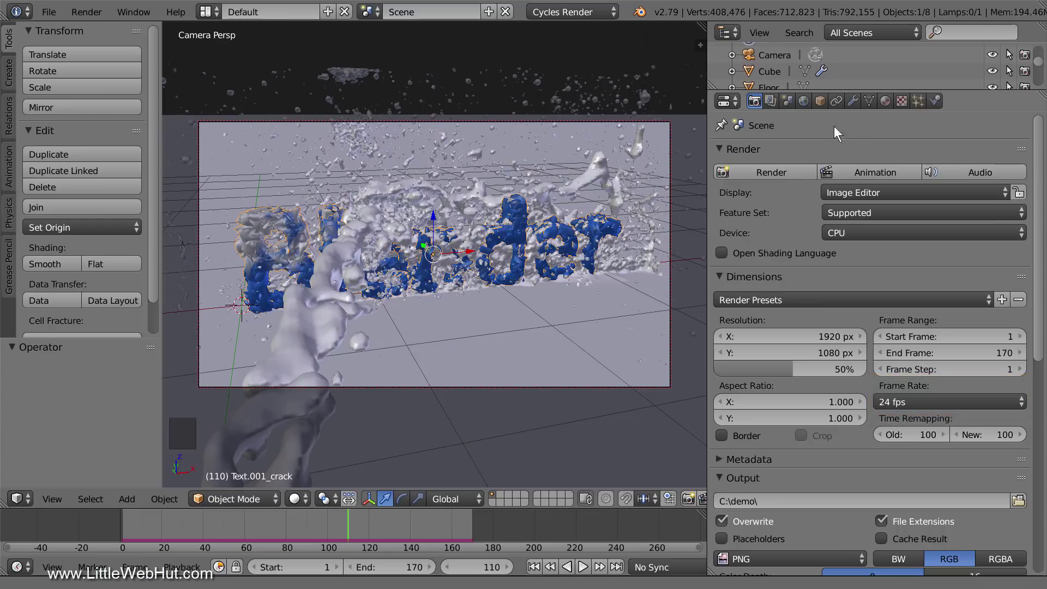
left_click_drag(1042, 158, 1043, 333)
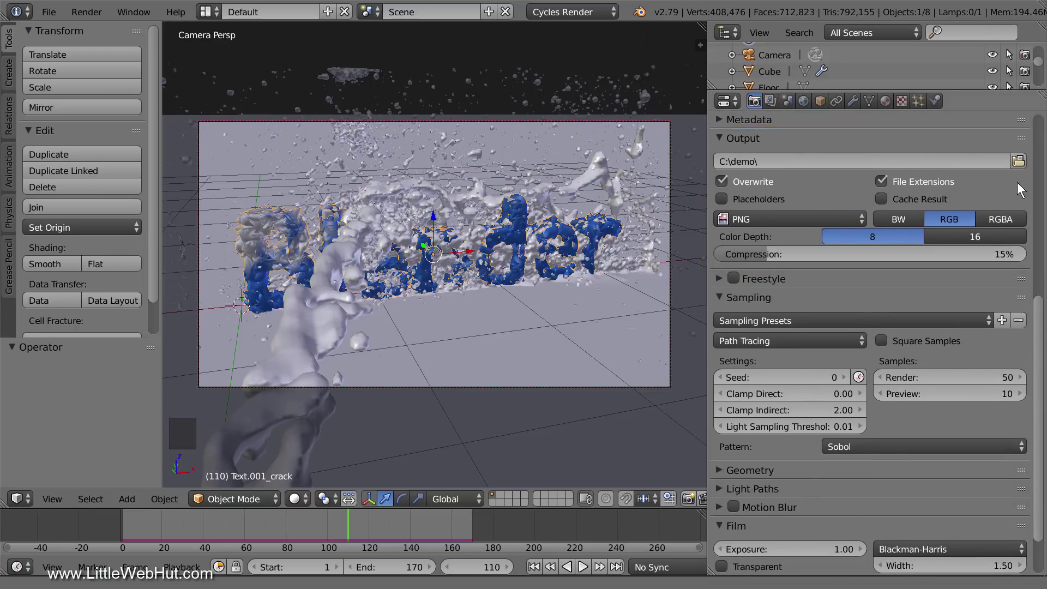
Step: Create a folder named 'wash' in C:\demo and accept it as the render output path
left_click(1018, 161)
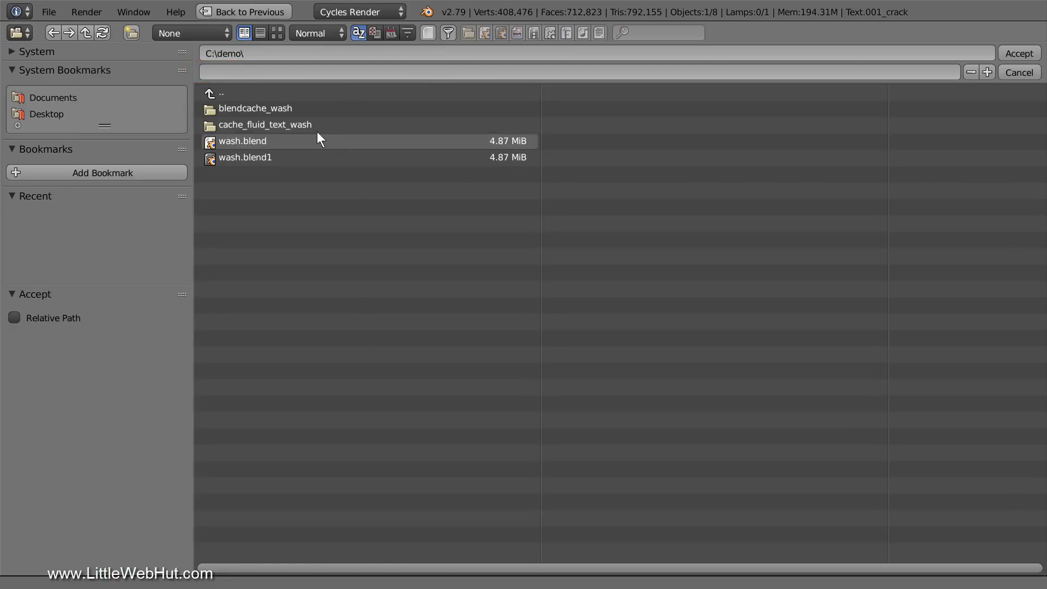
left_click(132, 32)
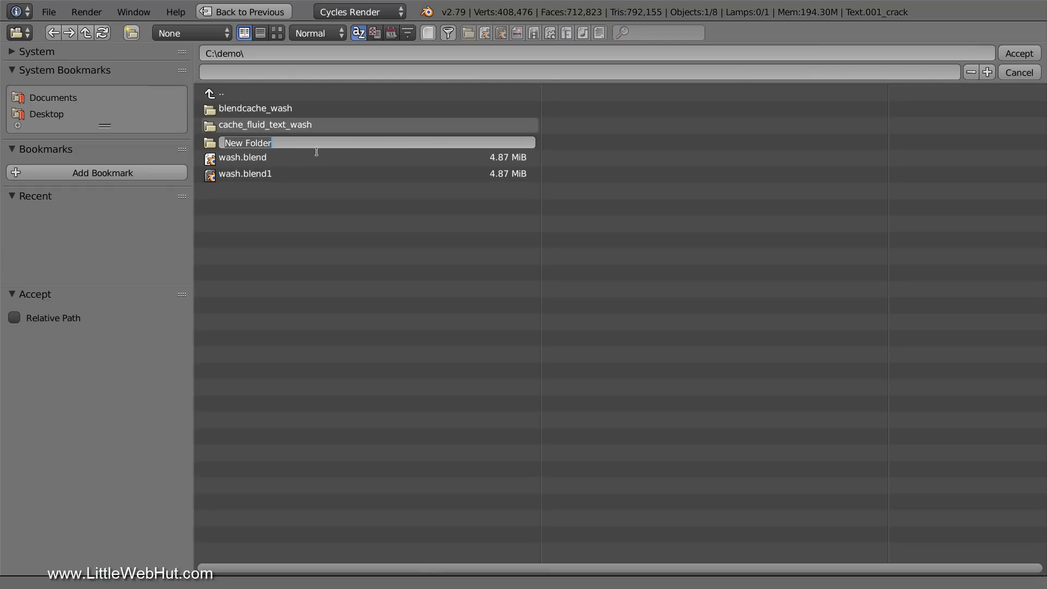
type("wash")
key("Return")
left_click(240, 140)
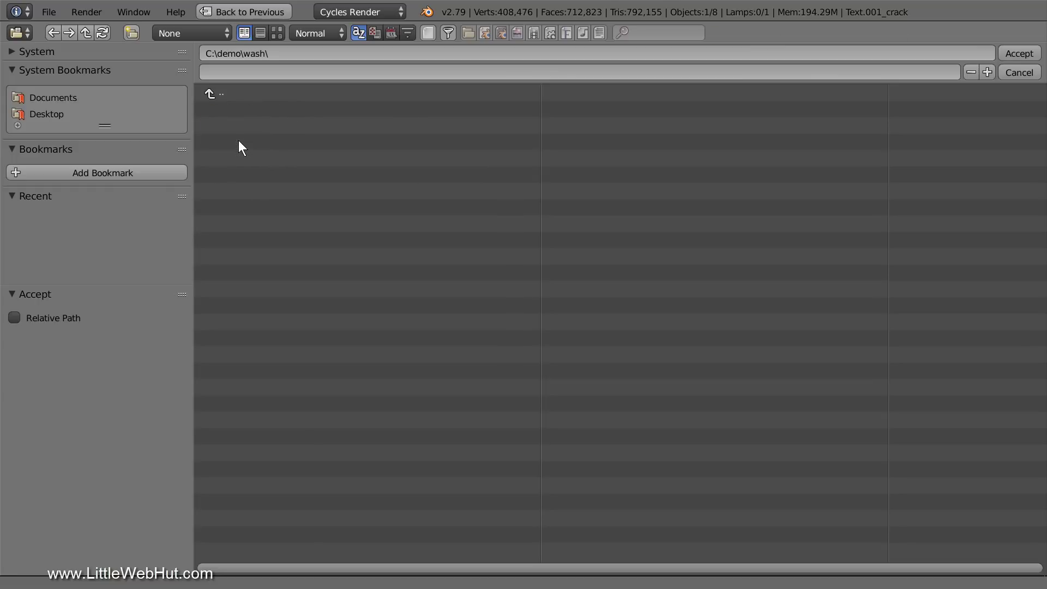
left_click(1019, 54)
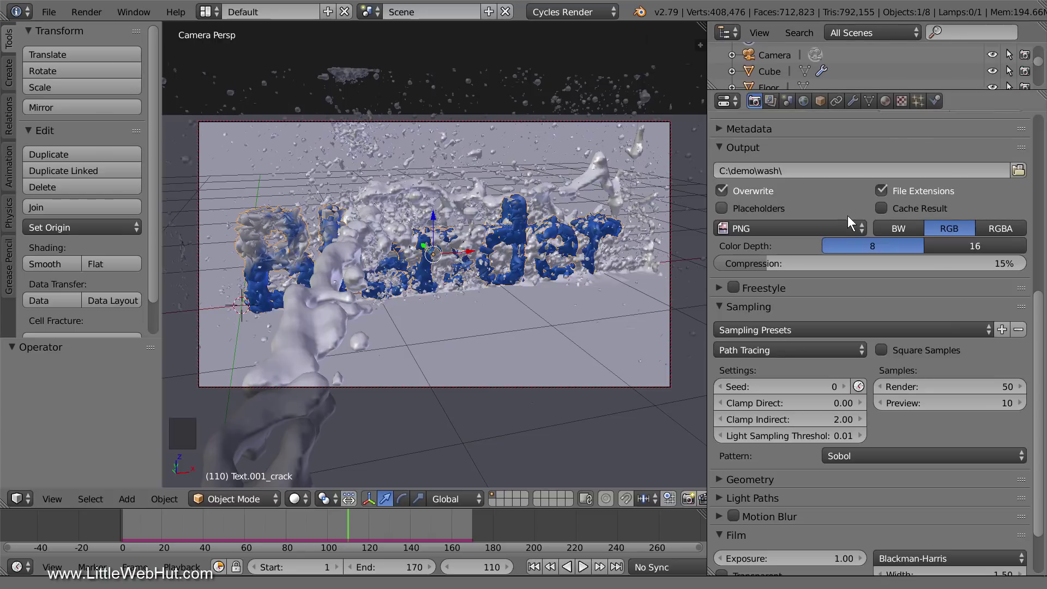
Step: Open the PNG File Format list to show image and movie formats like AVI JPEG and FFmpeg video
left_click(845, 229)
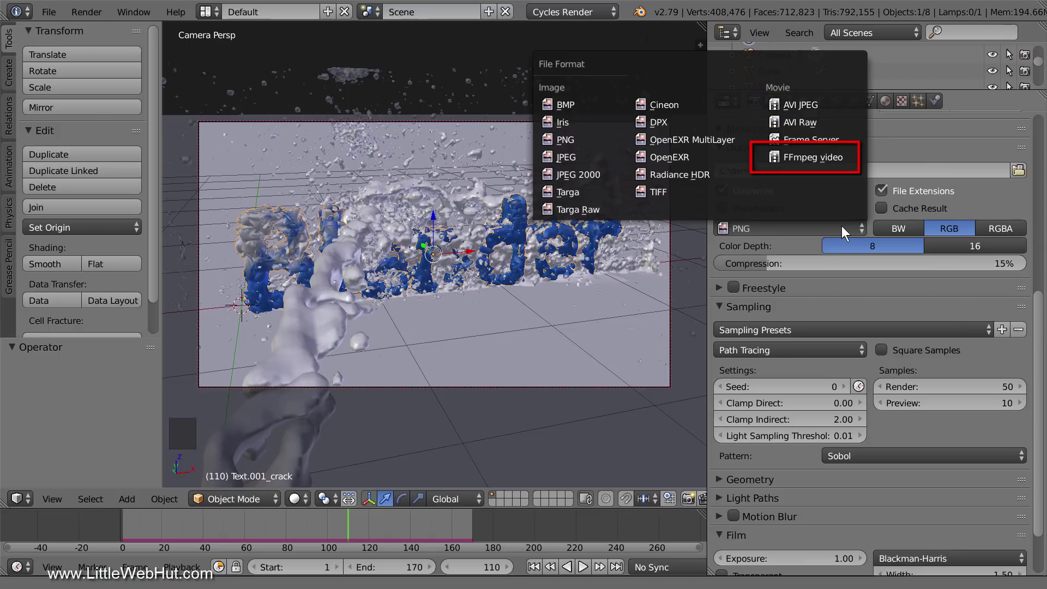
Step: Set the output format to FFmpeg video and expand Encoding, showing Matroska and H.264
left_click(833, 156)
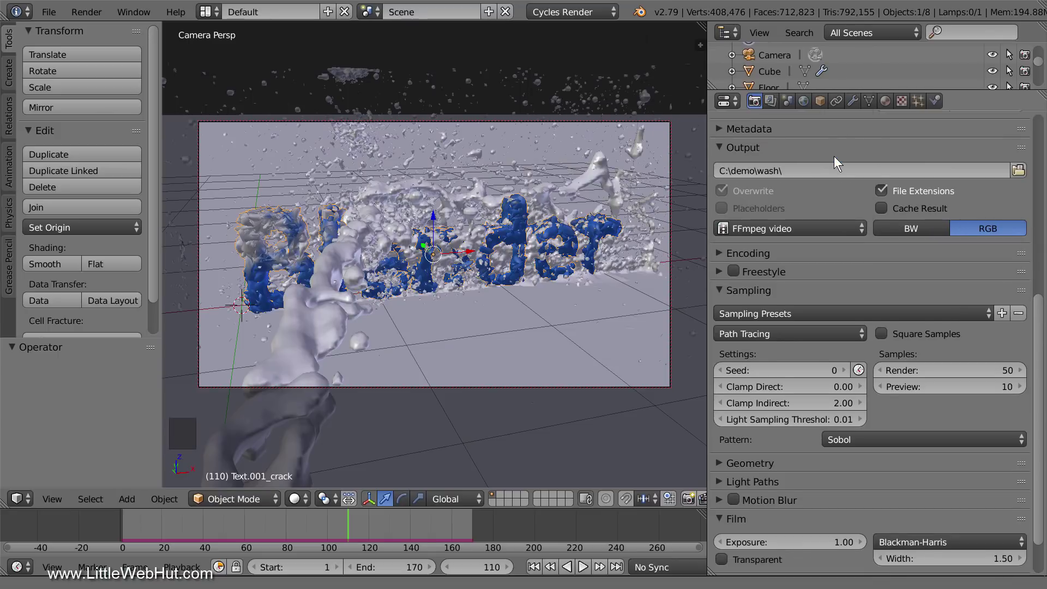
left_click(720, 252)
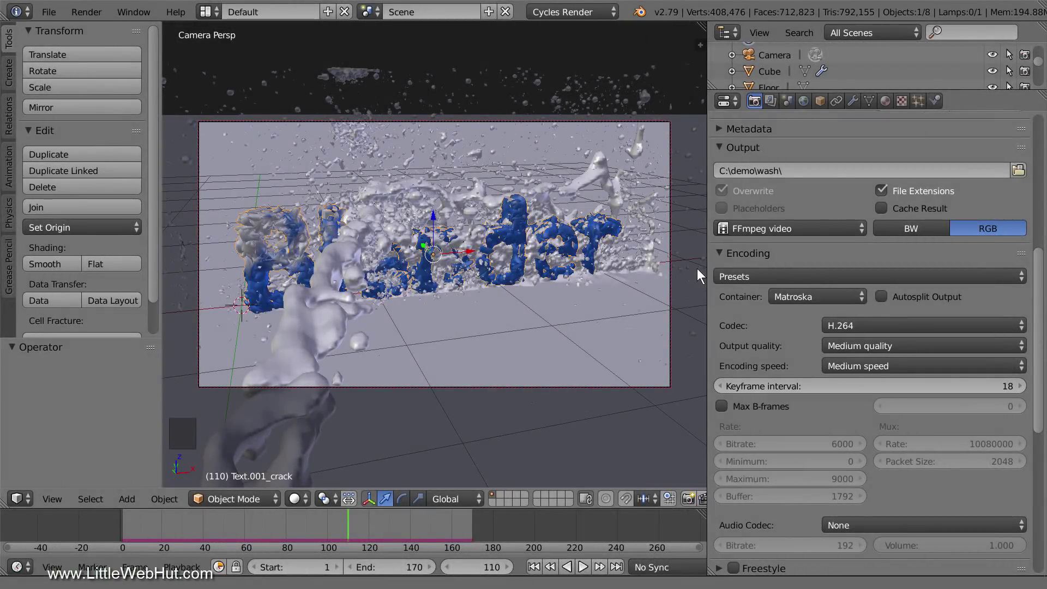
left_click(931, 275)
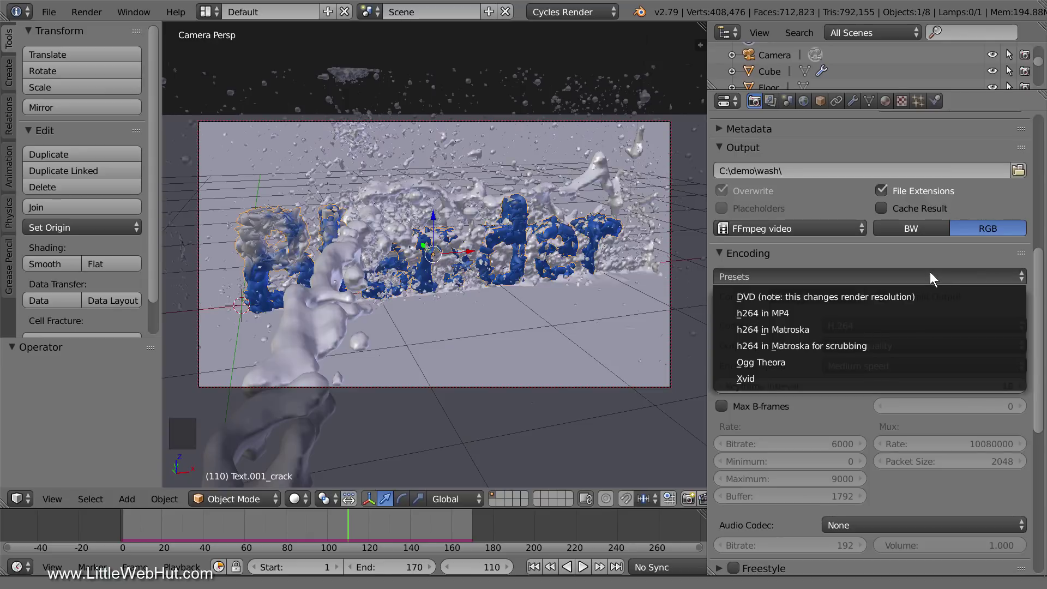
left_click(931, 272)
left_click_drag(1038, 277, 1045, 133)
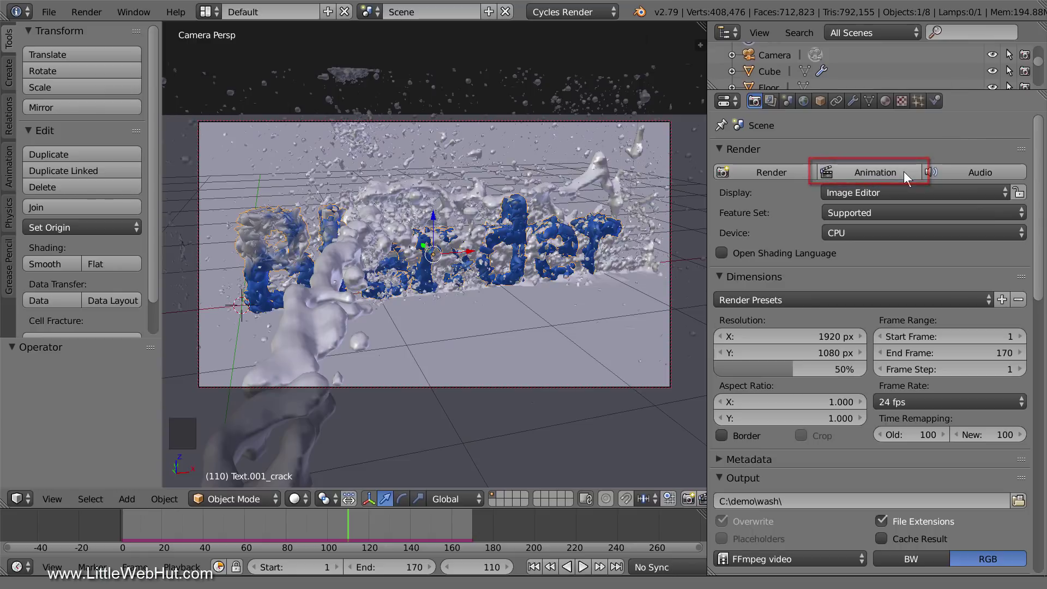
left_click(97, 14)
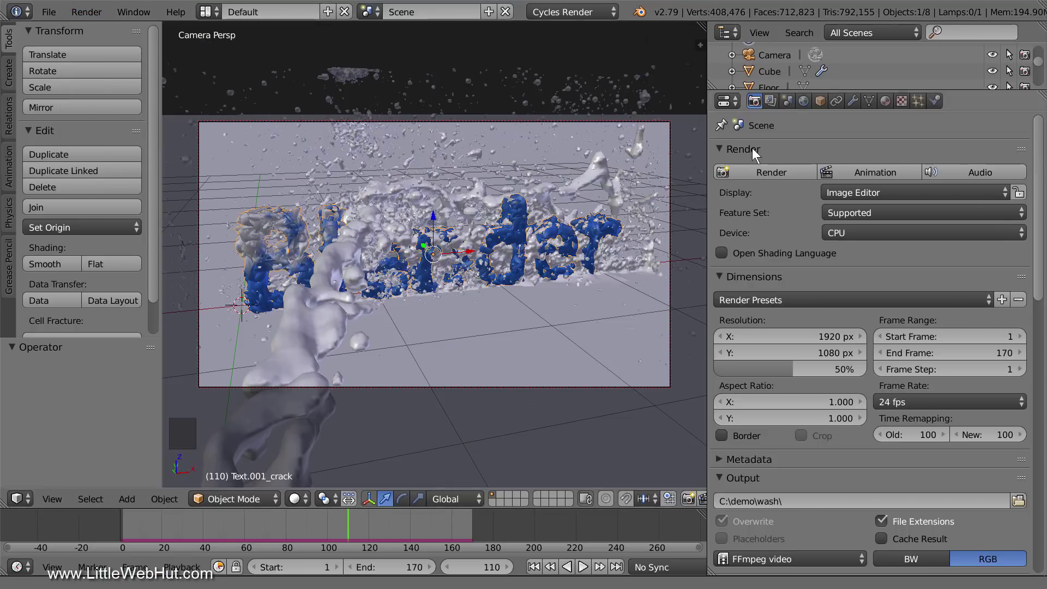
left_click_drag(1040, 143, 1044, 283)
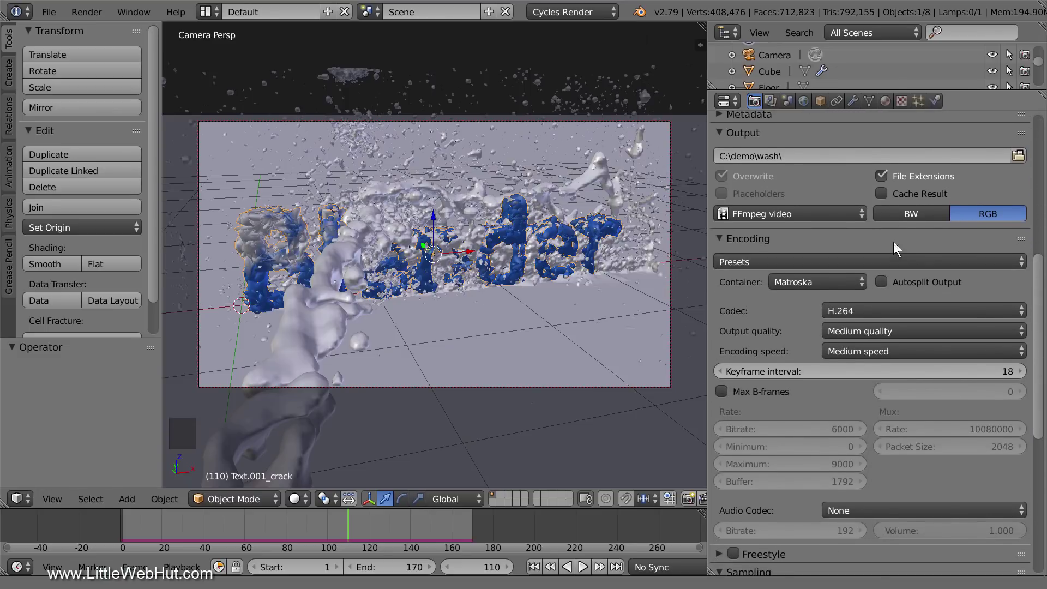
Step: Set the output File Format back to PNG and scroll to the top of the settings
left_click(841, 215)
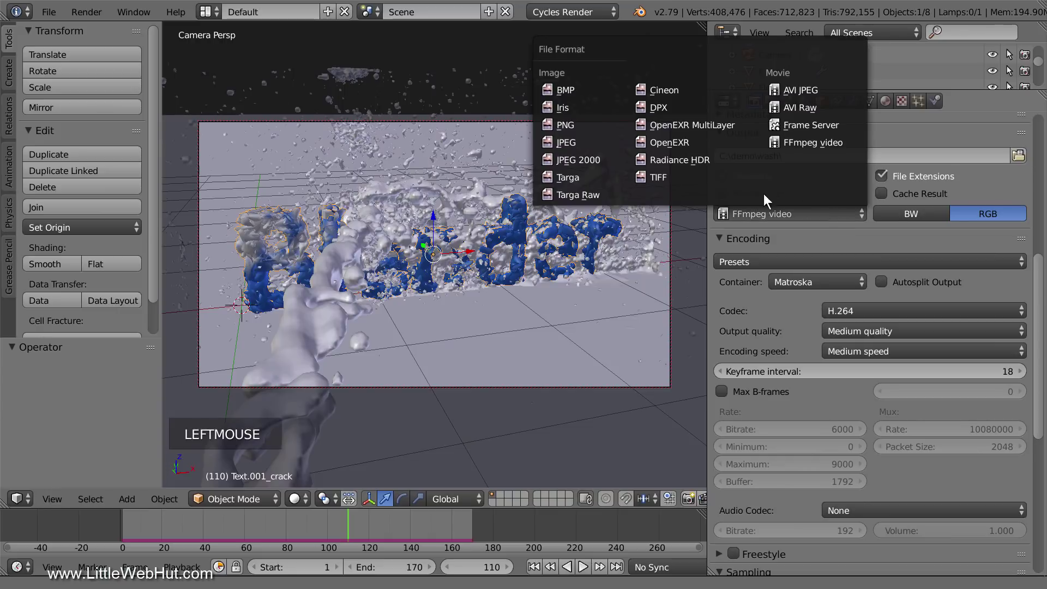
left_click(596, 123)
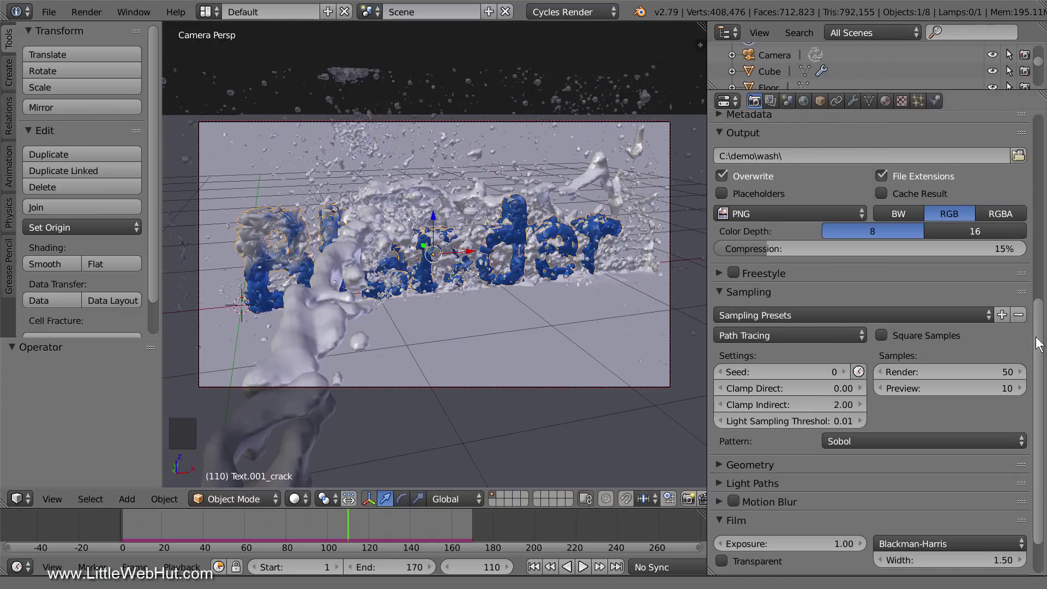
left_click_drag(1039, 341, 1043, 147)
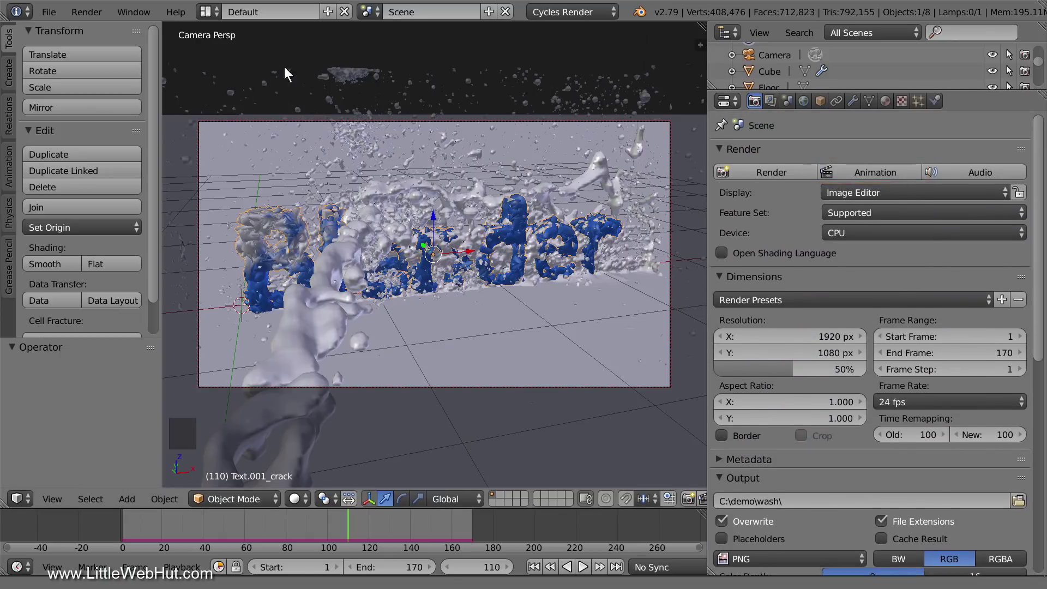
left_click(91, 13)
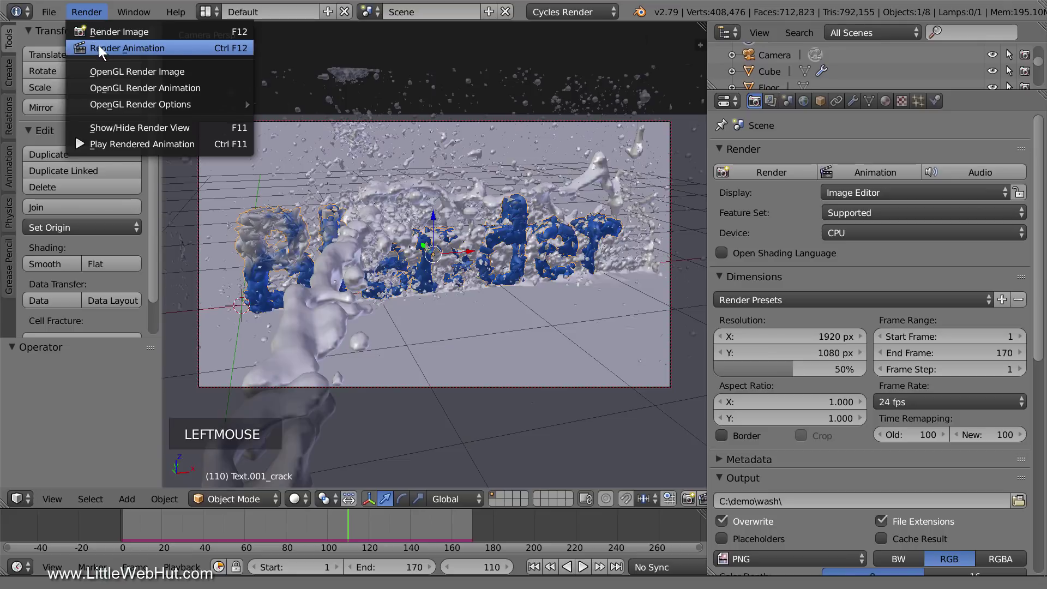
Step: Render frames 1–170 to C:\demo\wash, restarting the render with Overwrite turned off
left_click(194, 47)
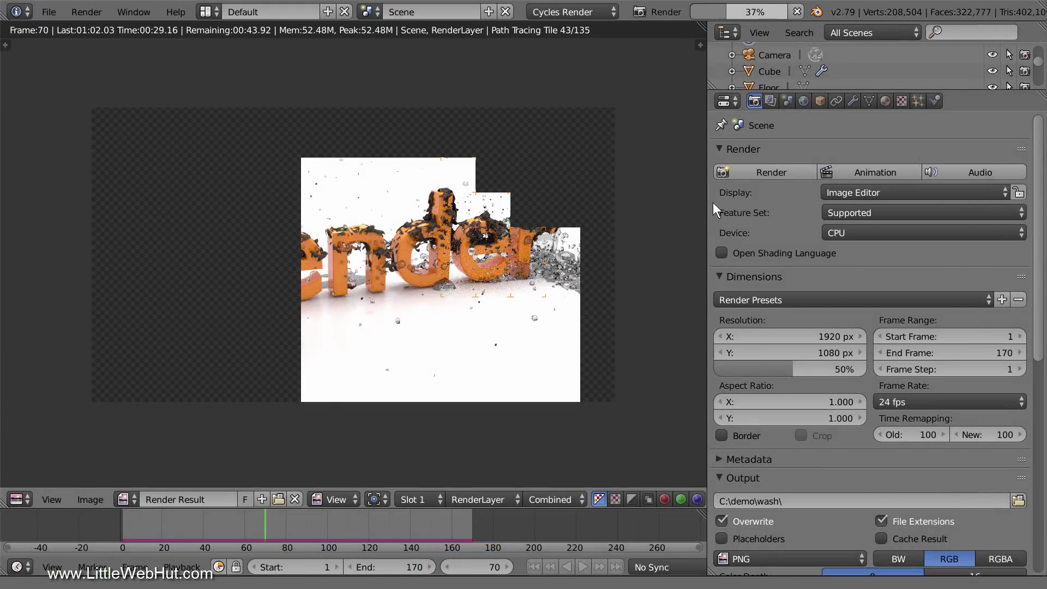
left_click(798, 11)
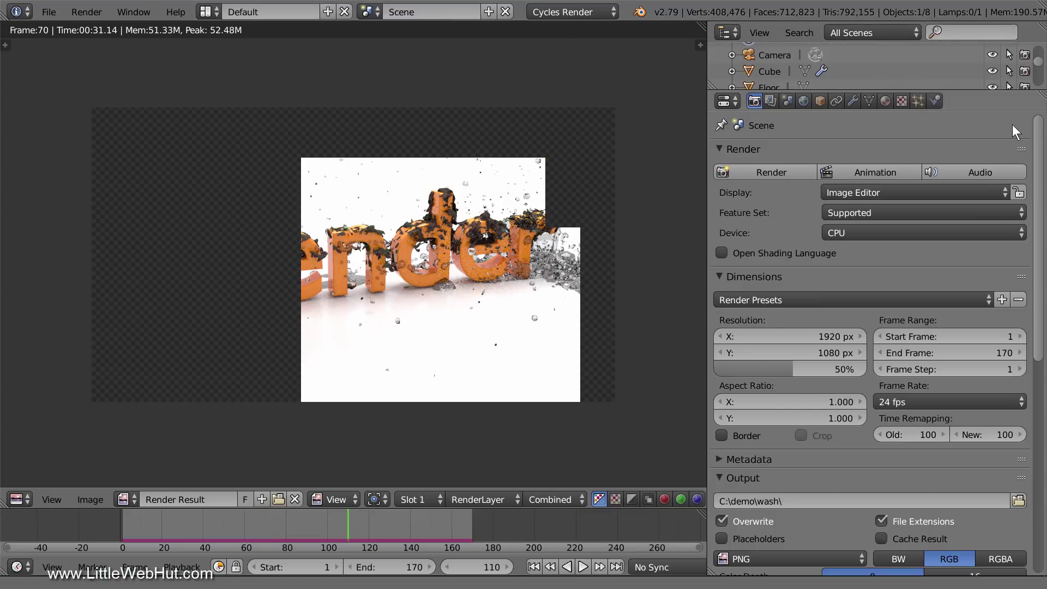
left_click_drag(1038, 131, 1045, 316)
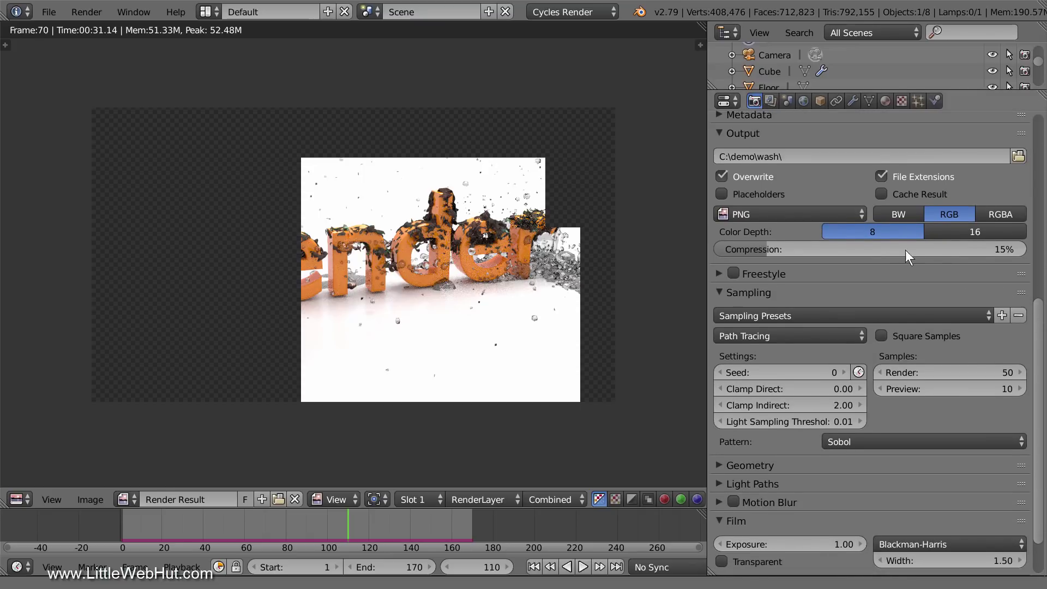
left_click(723, 176)
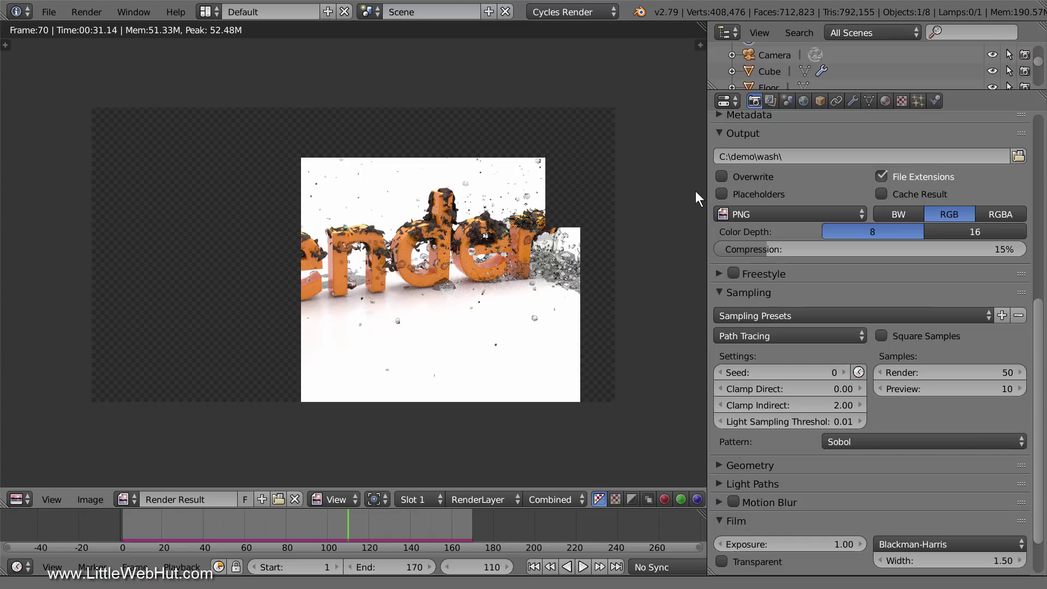
left_click(91, 12)
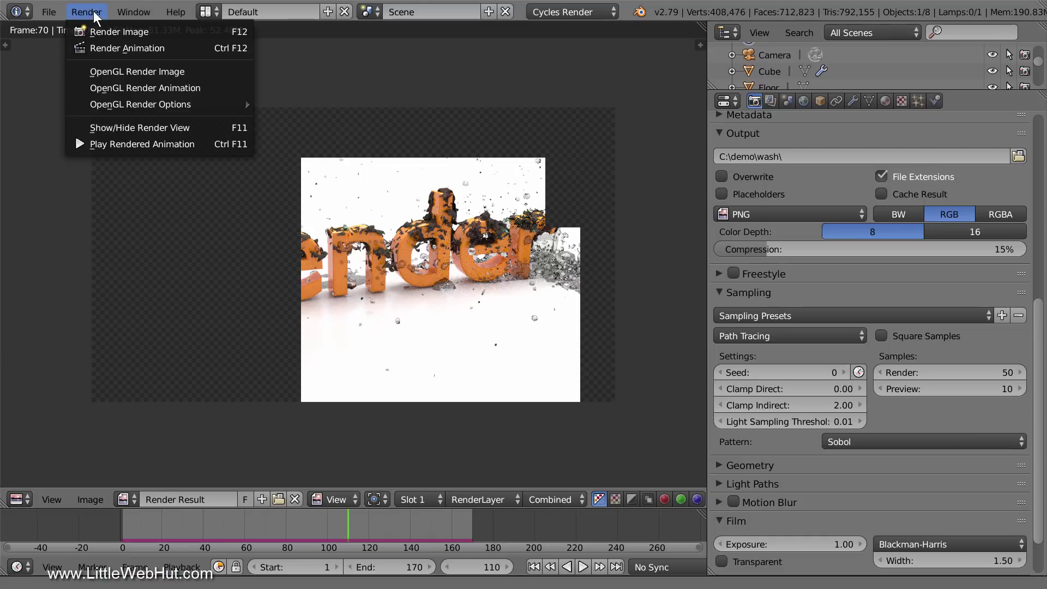
left_click(188, 48)
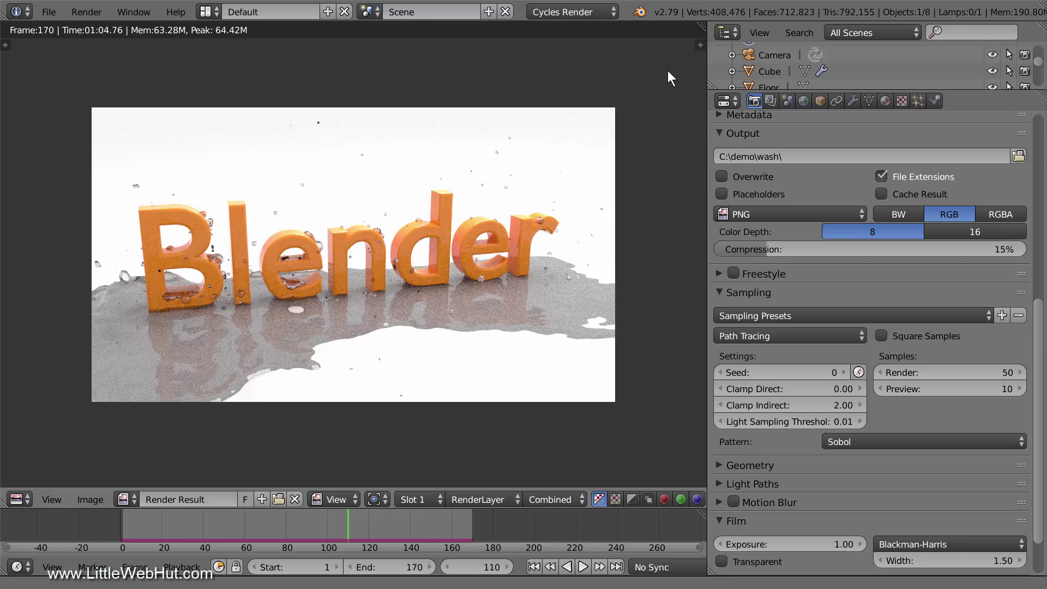
Step: Play back the rendered PNG sequence with Render > Play Rendered Animation
left_click(92, 12)
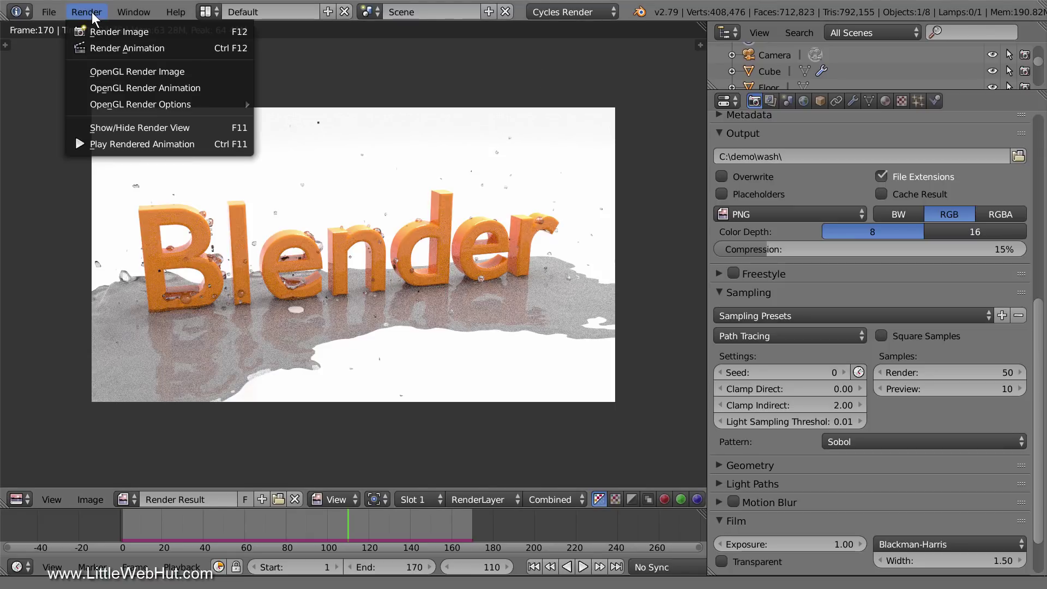
left_click(202, 142)
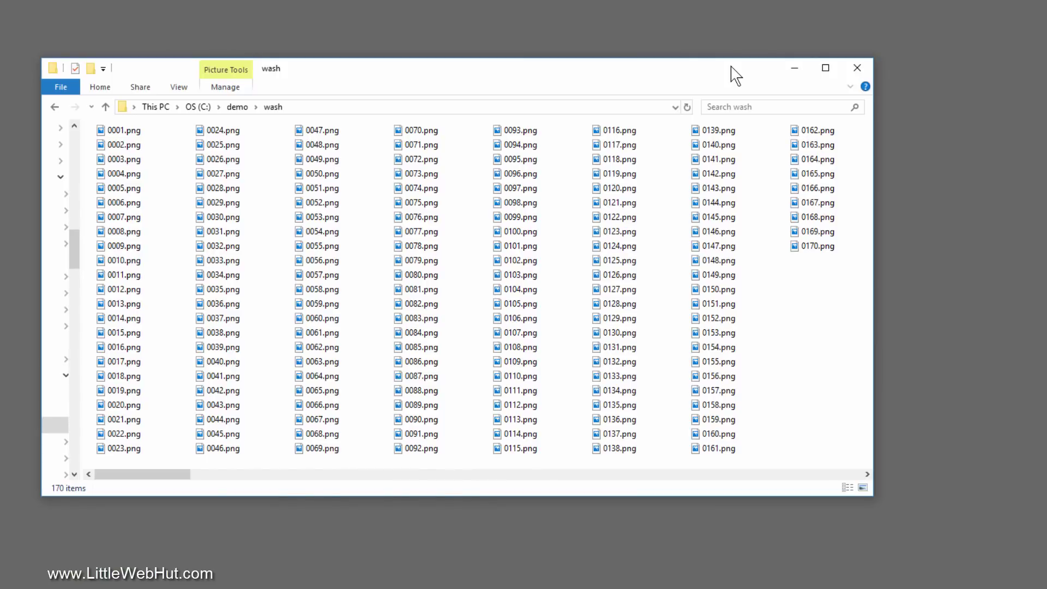
Step: Open rendered frame 0075.png from the wash folder in Photos
double_click(399, 204)
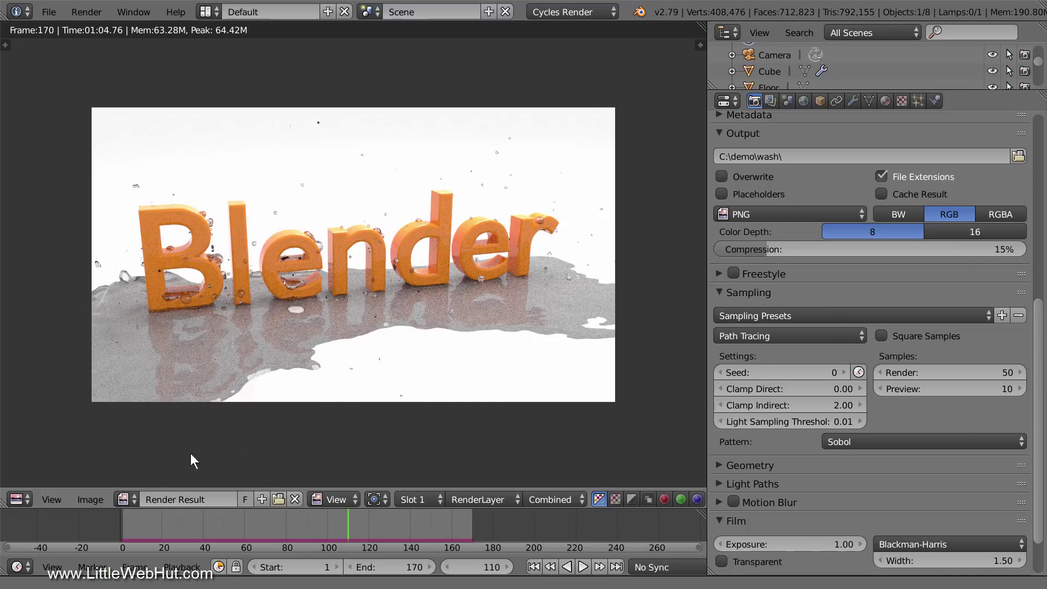
Step: Change the render view to the Video Sequence Editor and add an Image strip via Shift+A
left_click(20, 498)
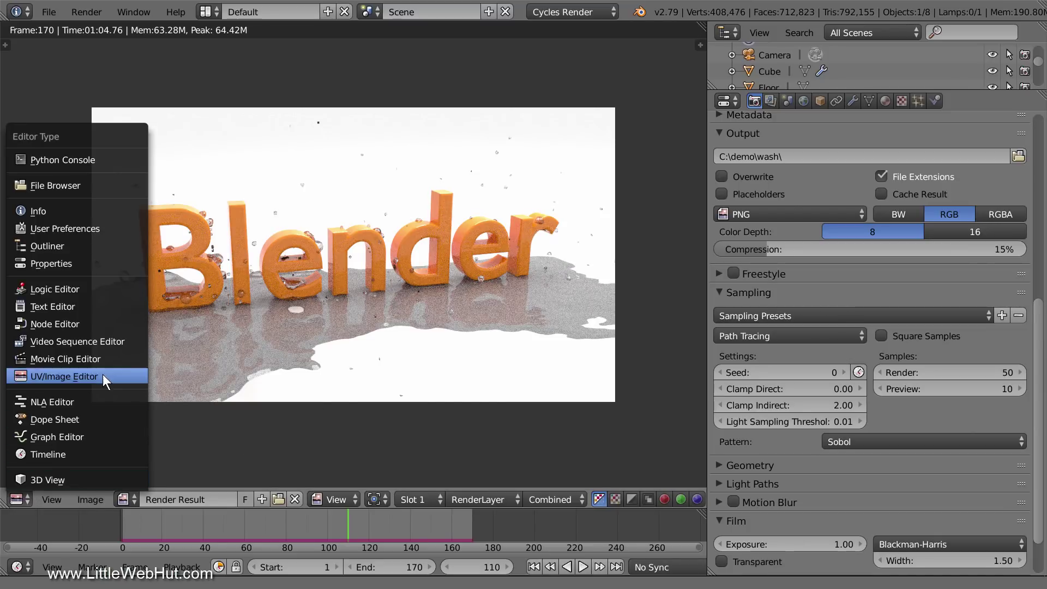
left_click(131, 342)
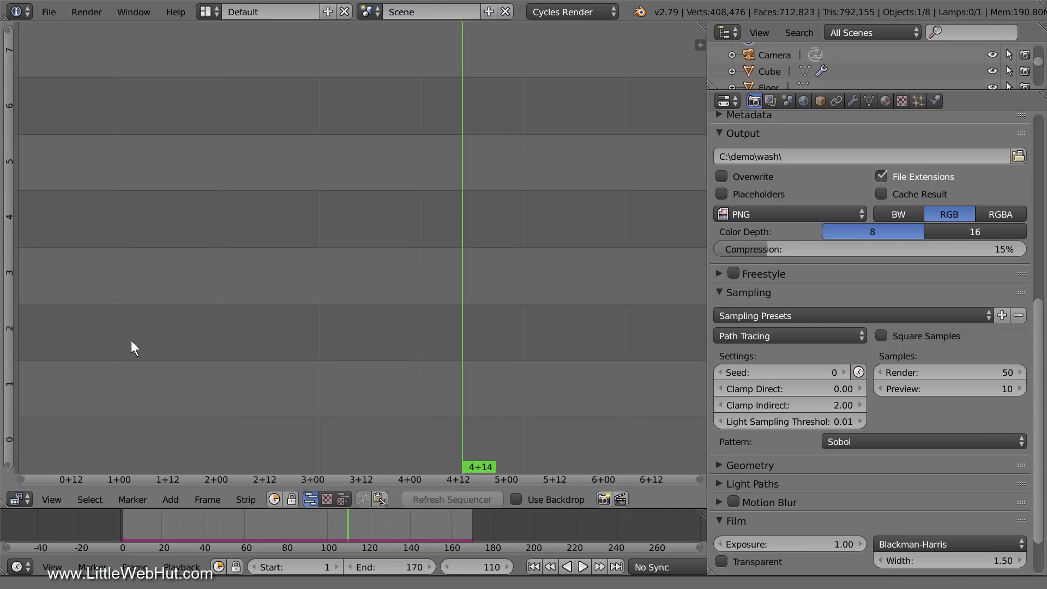
key("shift+a")
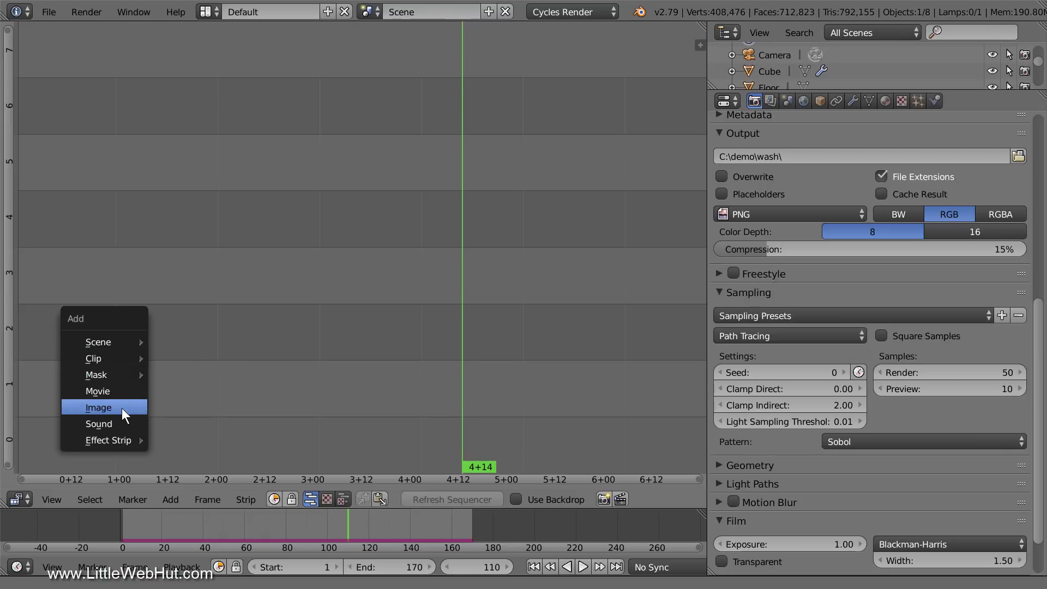
left_click(120, 408)
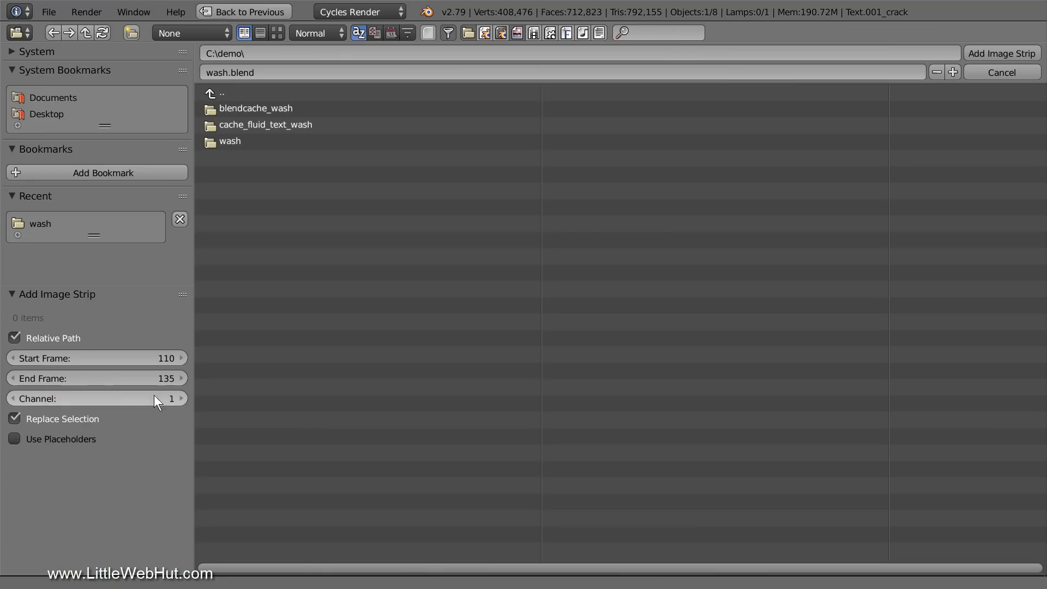
Step: Add all 170 PNG frames from the wash folder as one image strip on channel 1
left_click(214, 142)
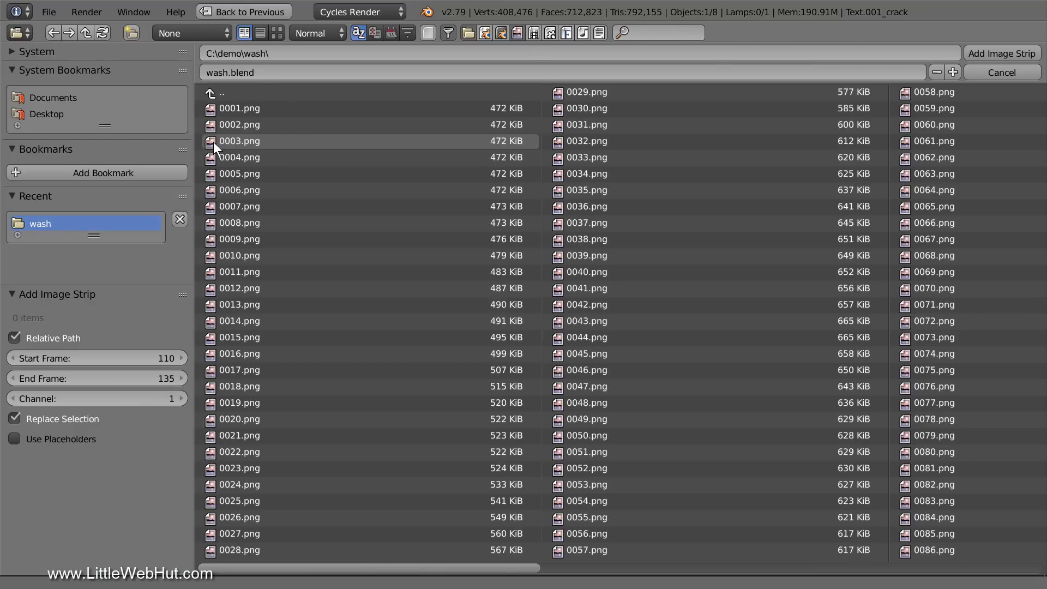
key("a")
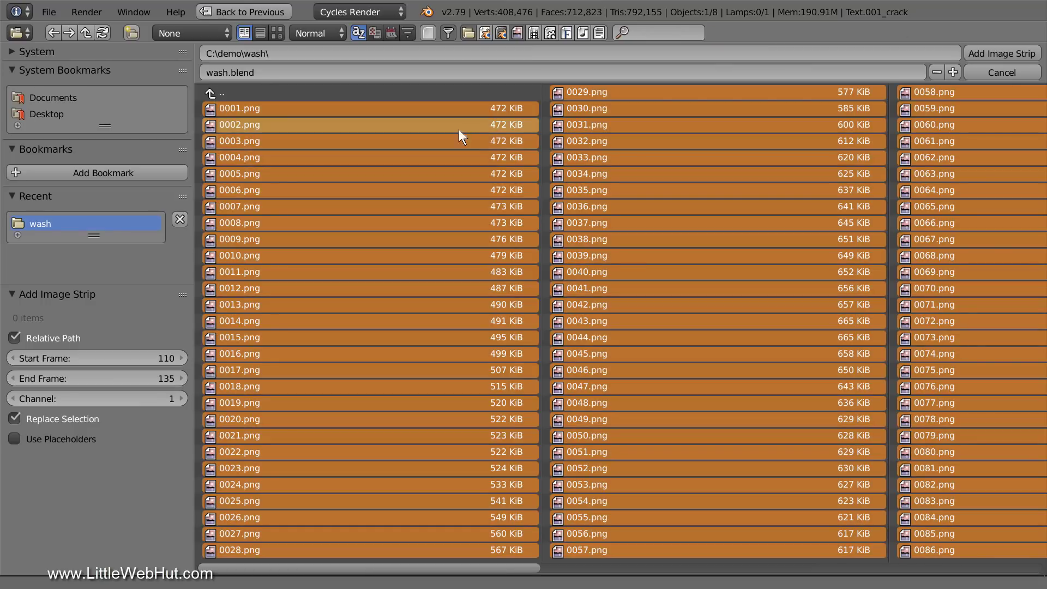
left_click(990, 52)
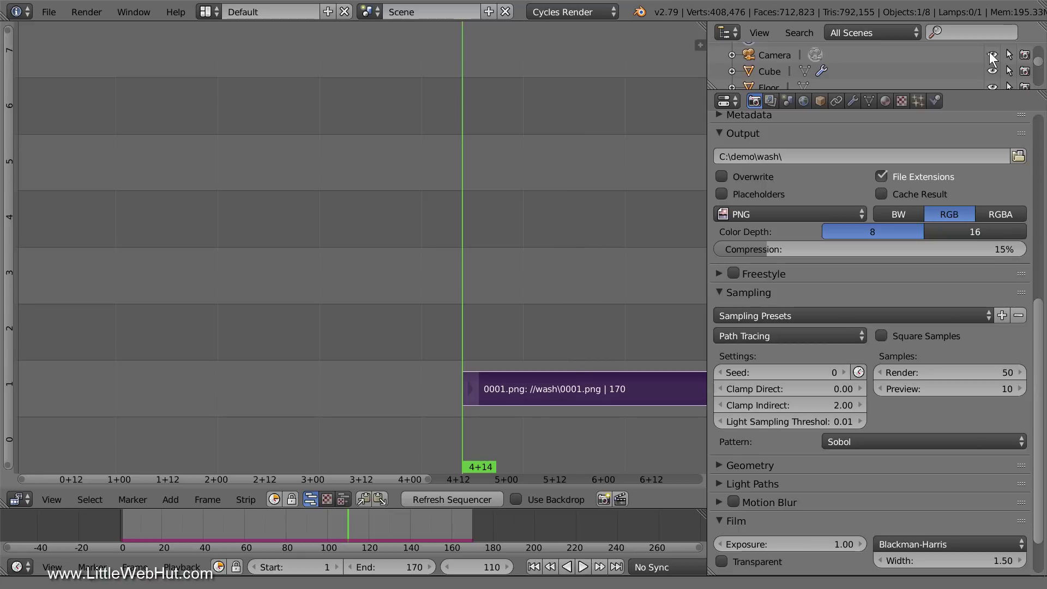
Step: Change the 0001.png strip's Start Frame from 110 to 1 in the sequencer sidebar
left_click(55, 499)
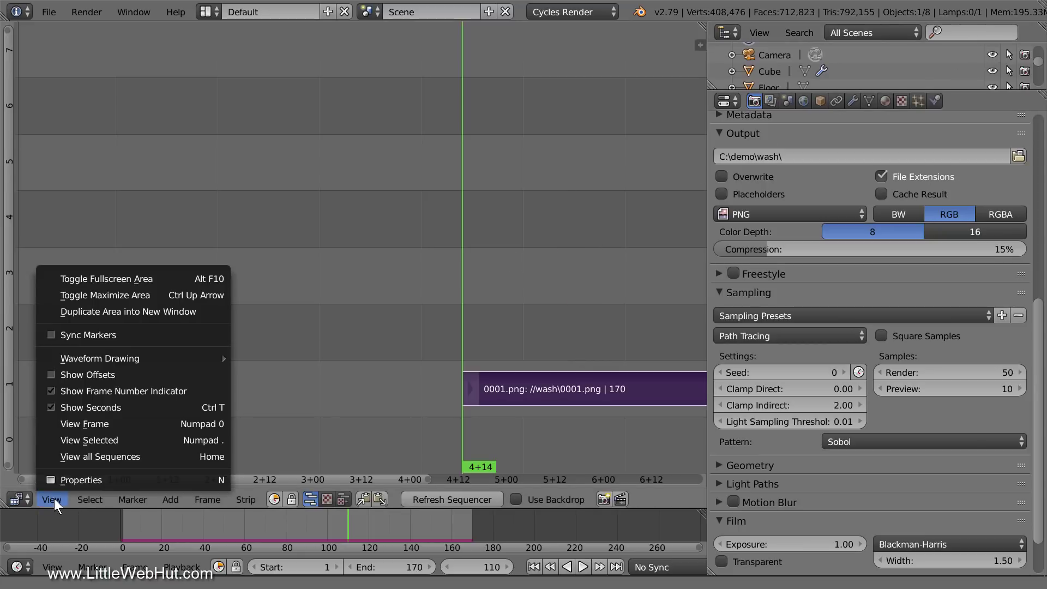
left_click(116, 479)
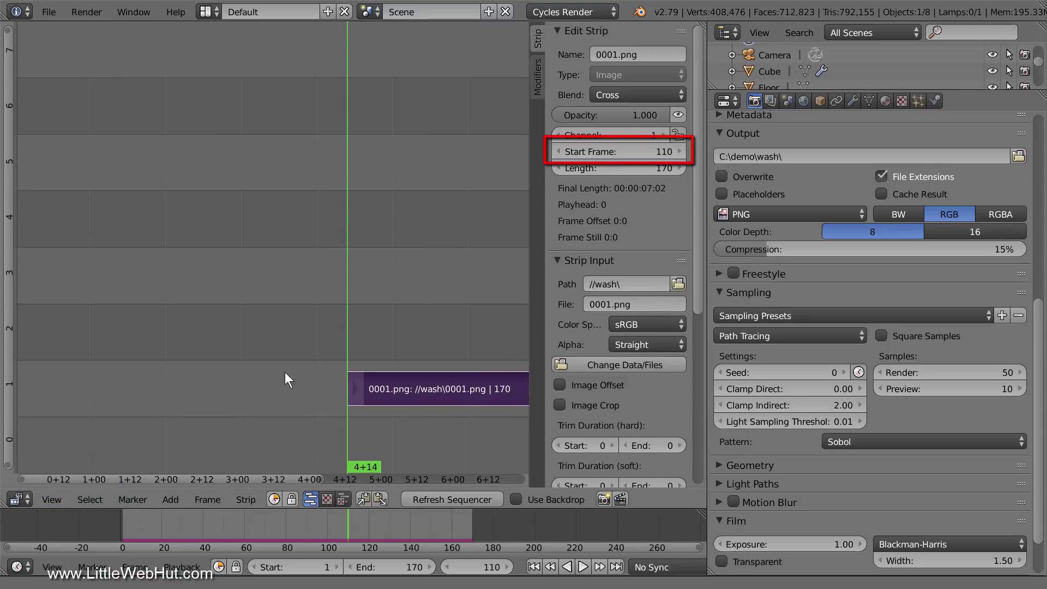
left_click(656, 146)
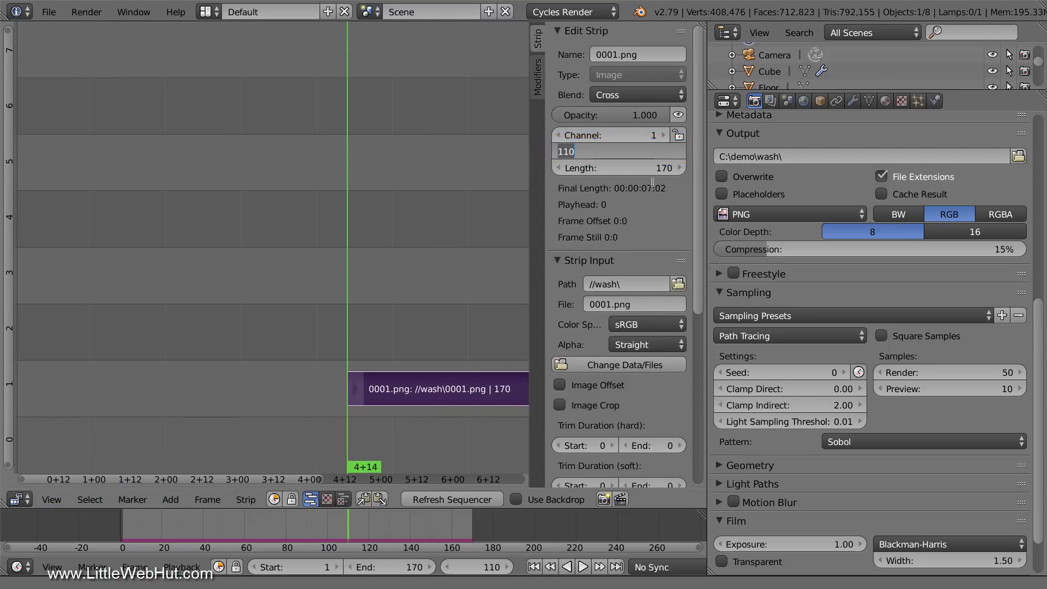
type("1")
key("Return")
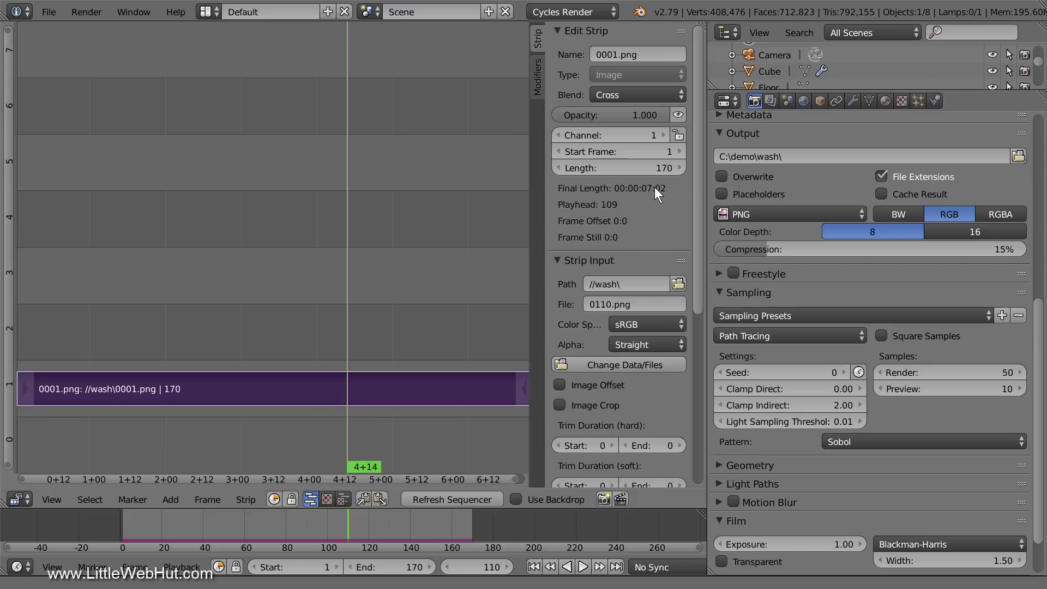
Step: Switch the output File Format from PNG to FFmpeg video with Matroska and H.264 encoding
left_click(823, 216)
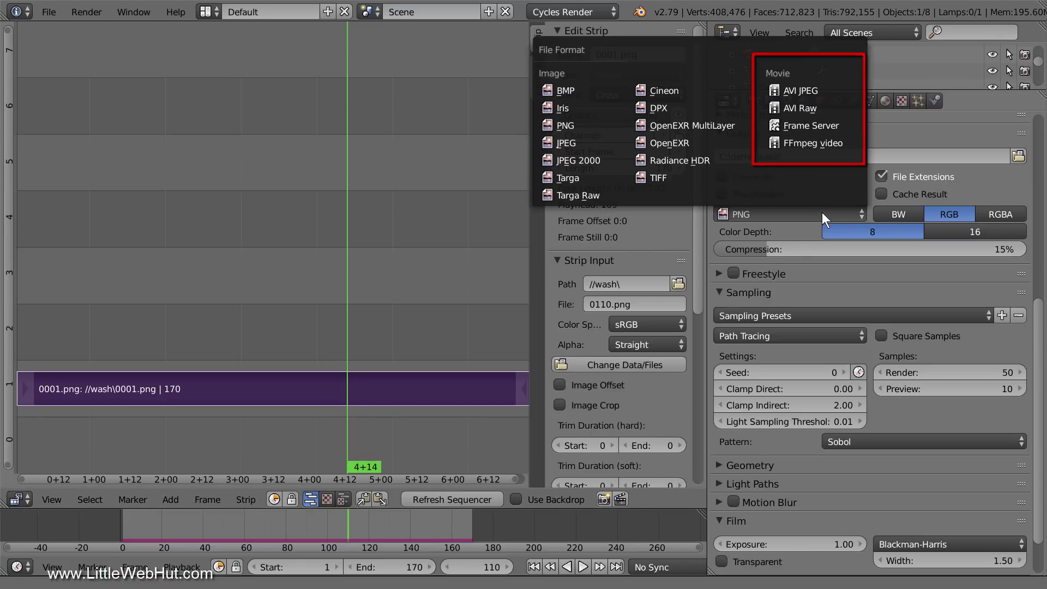
left_click(821, 145)
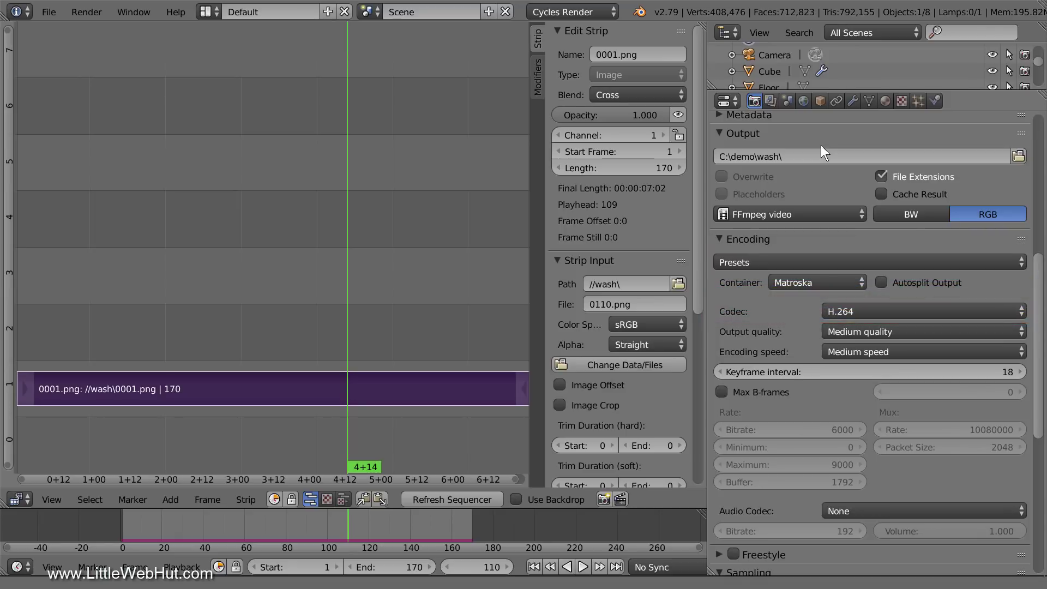
left_click(916, 259)
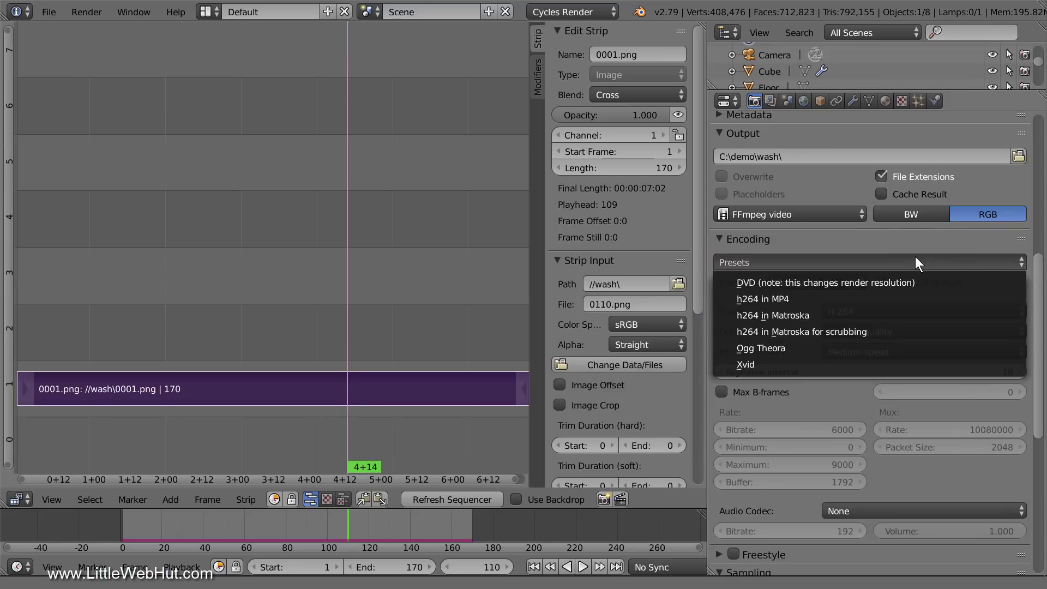
left_click(915, 256)
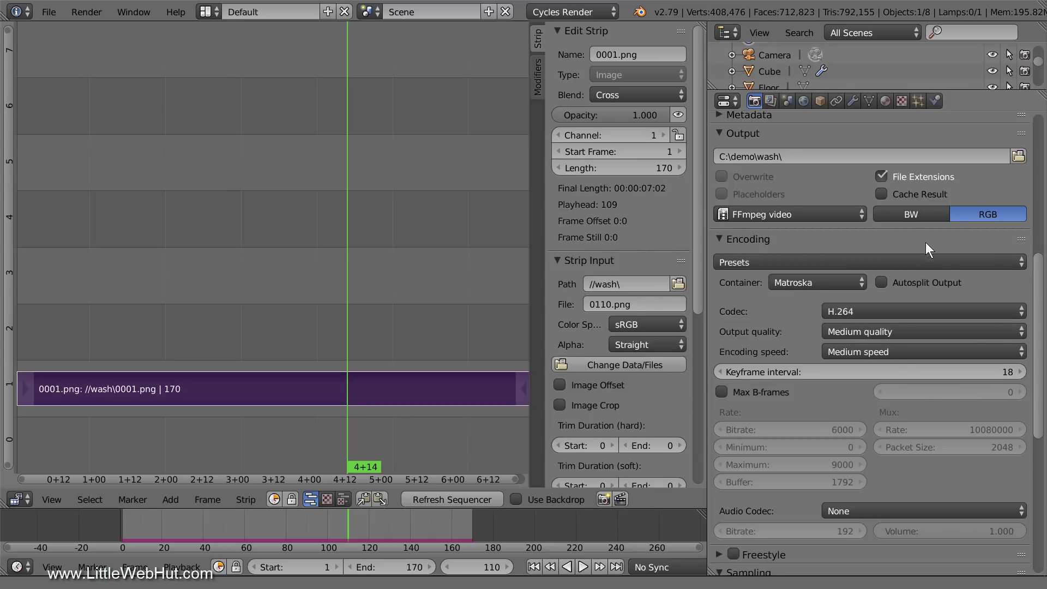
left_click_drag(1043, 293, 1040, 458)
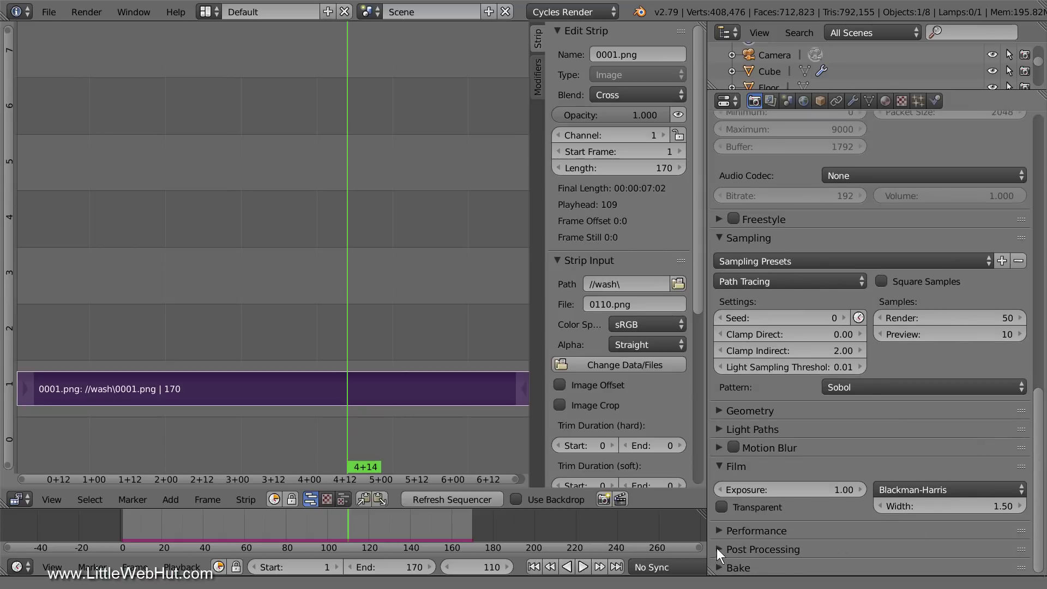
Step: Expand Post Processing to confirm Compositing and Sequencer are both enabled
left_click(719, 549)
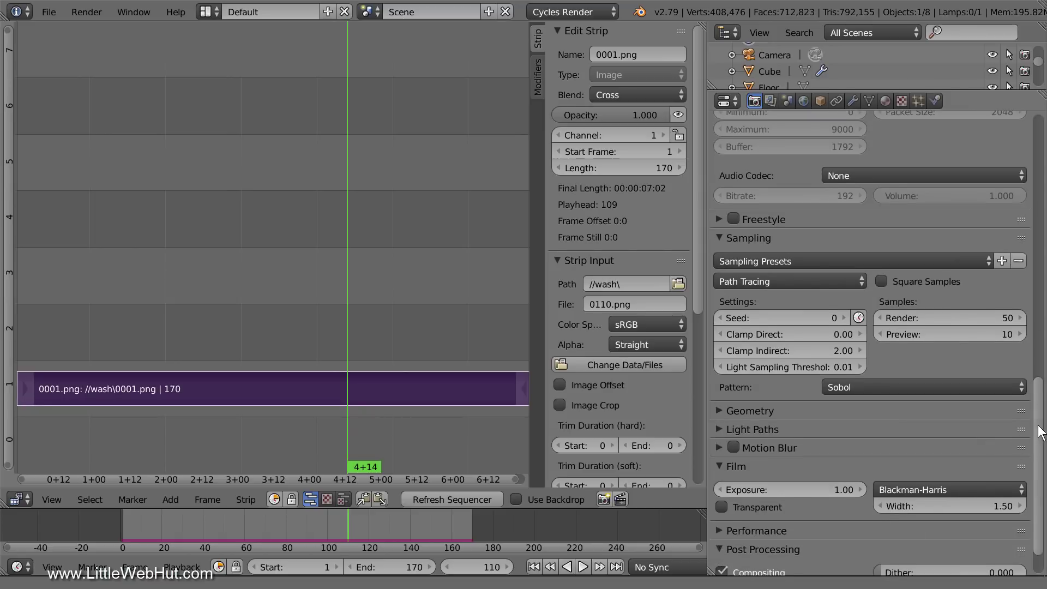
scroll(1039, 431, "down", 2)
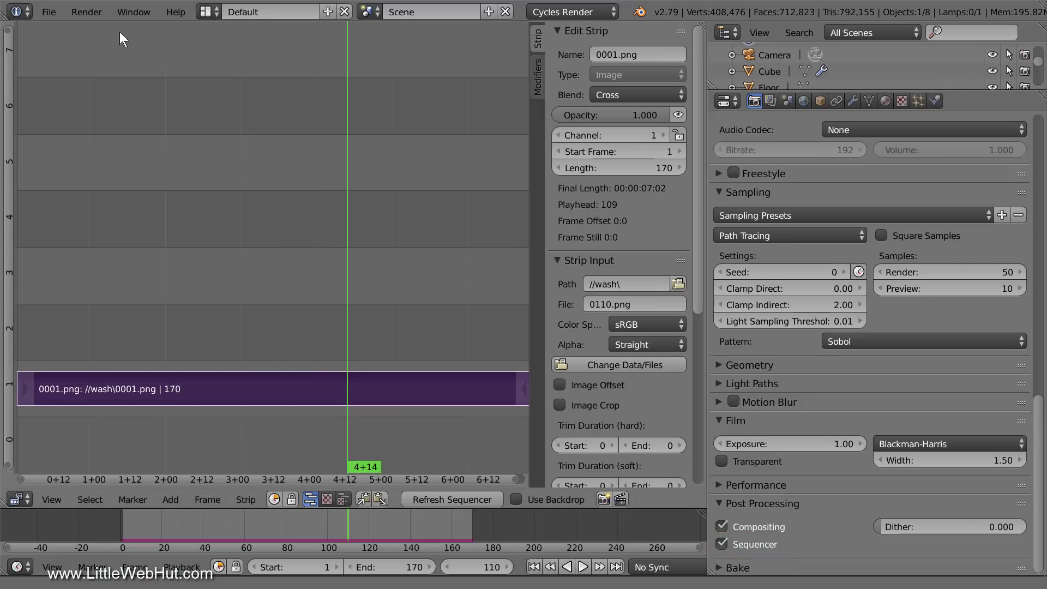
Step: Render the animation from the Render menu to produce 0001-0170.mkv
left_click(90, 11)
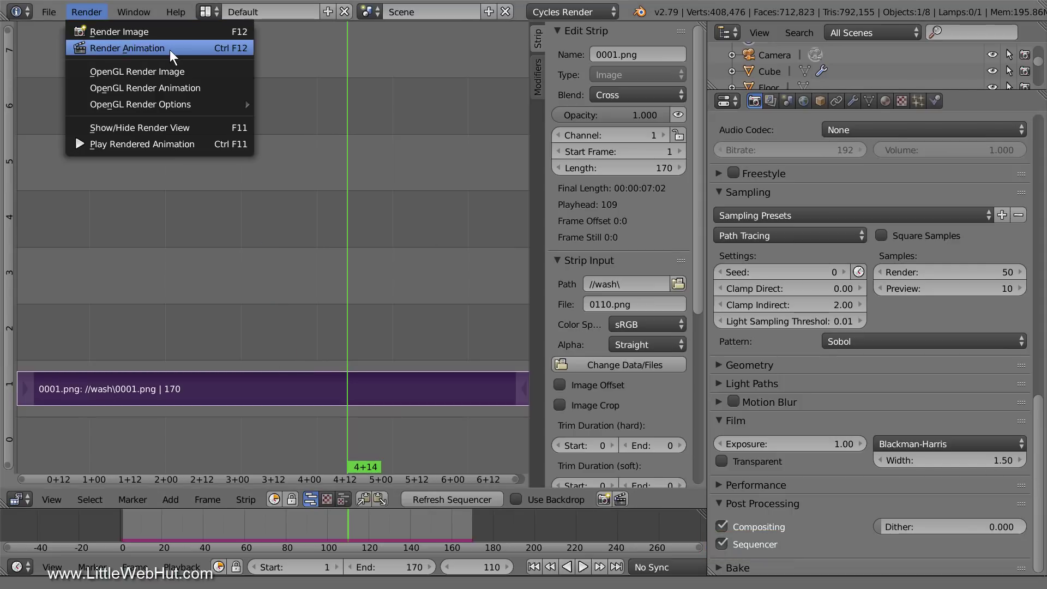
left_click(184, 50)
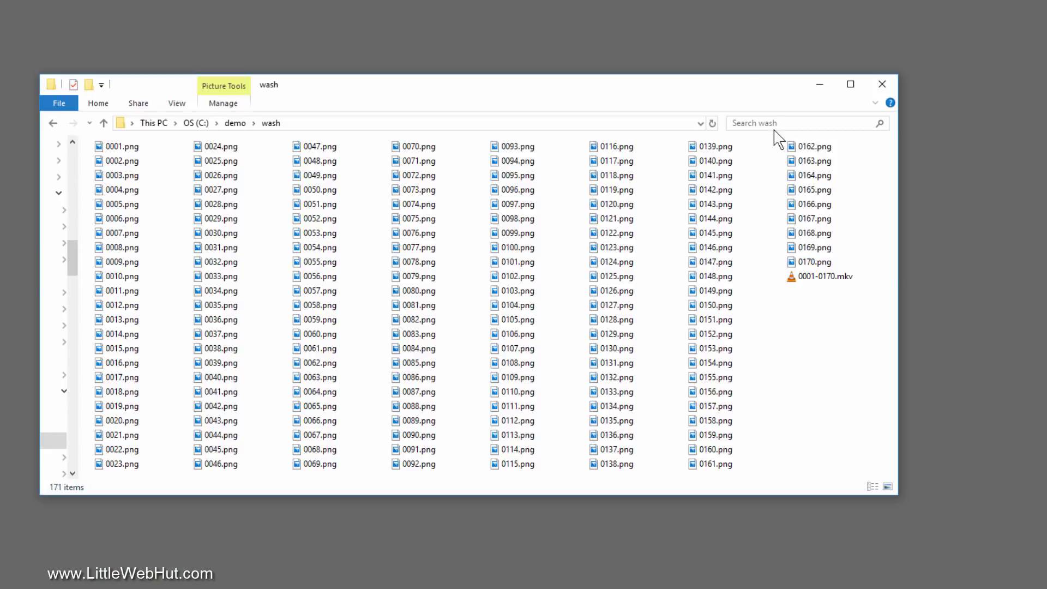
Step: Play 0001-0170.mkv from the wash folder in VLC
double_click(795, 277)
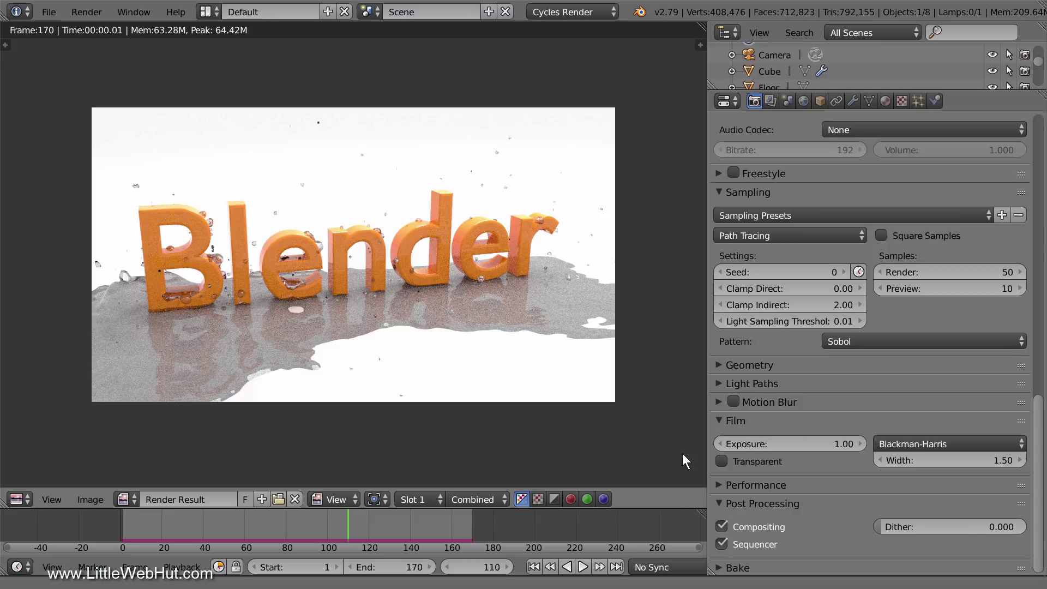
Step: Turn off Sequencer post-processing, set File Format back to PNG, and enable Overwrite
left_click(723, 545)
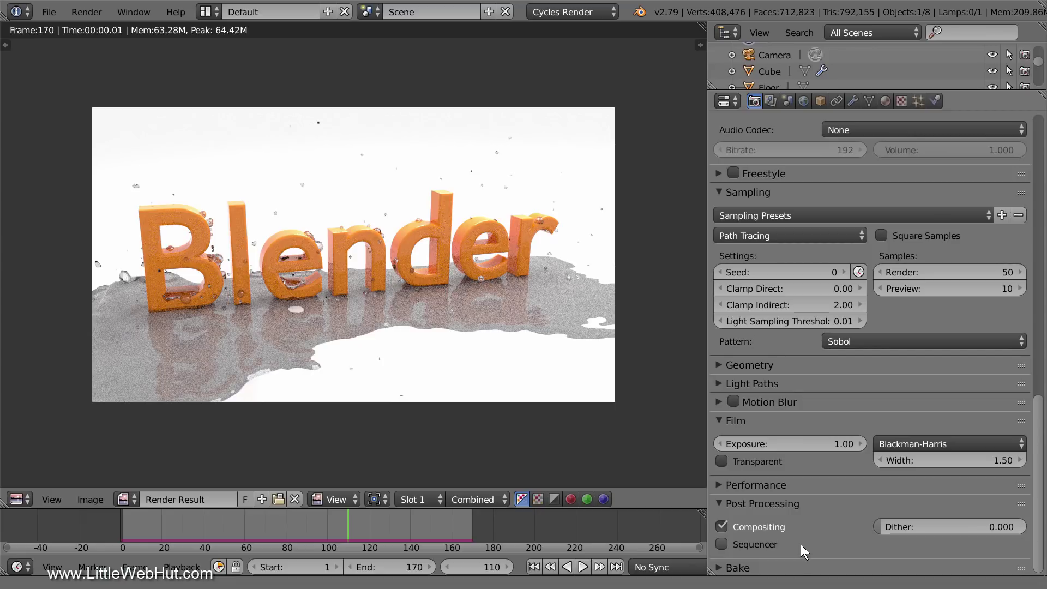
left_click_drag(1036, 501, 1020, 336)
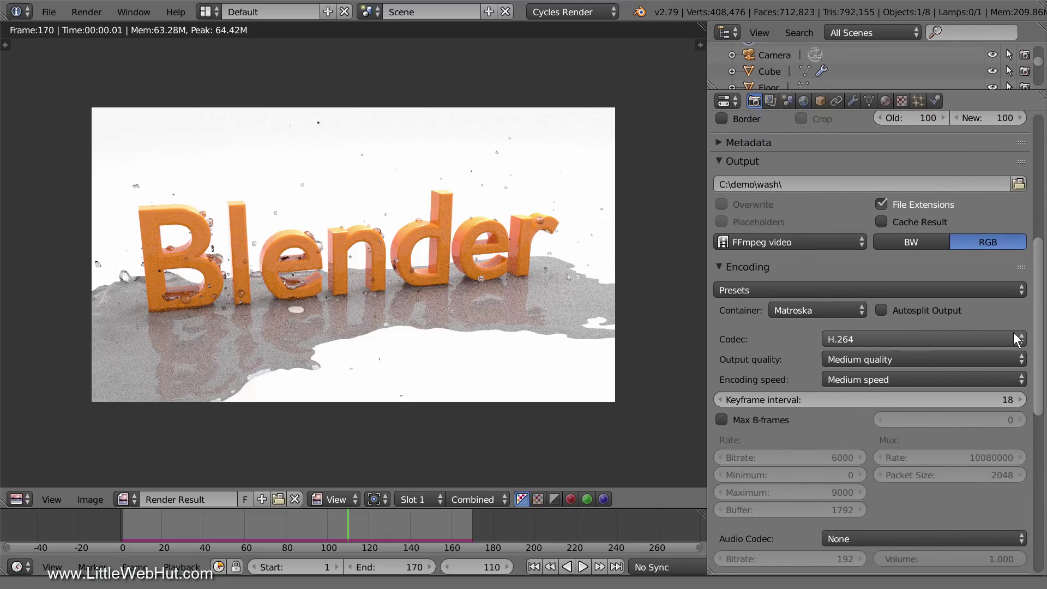
left_click(833, 247)
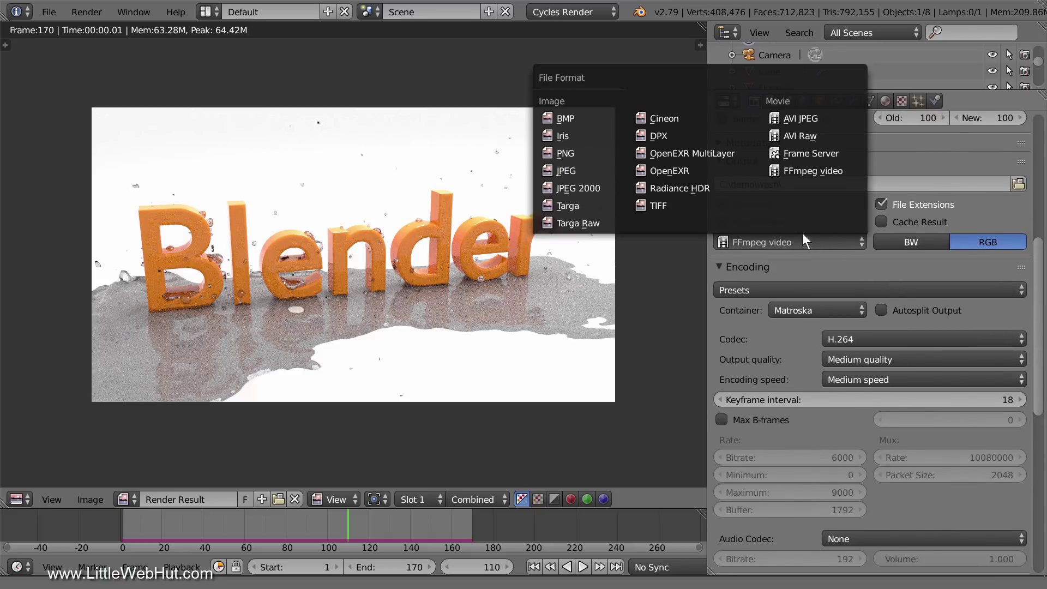
left_click(588, 151)
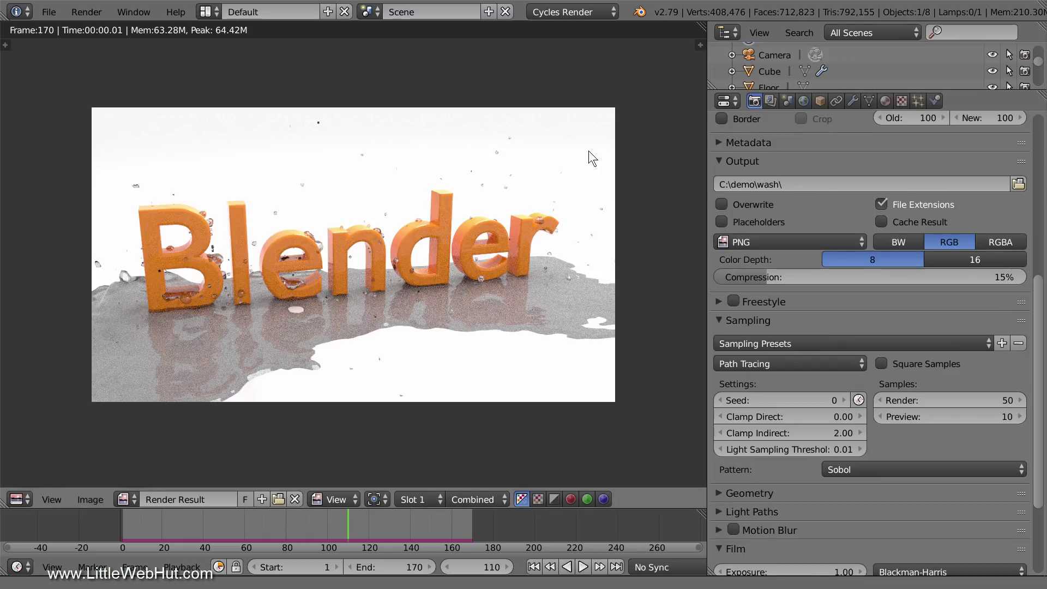
left_click(721, 203)
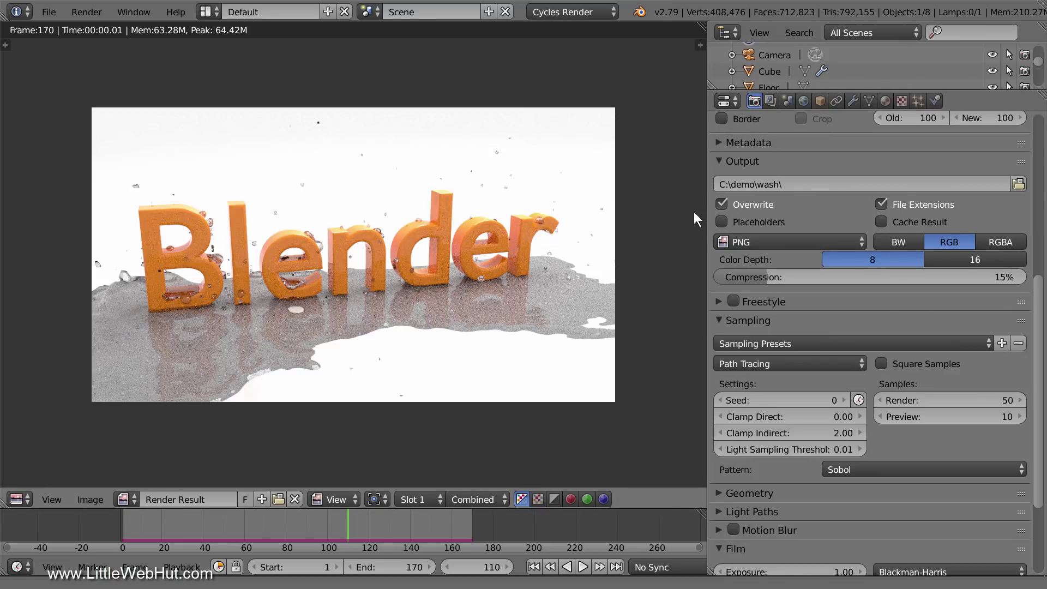